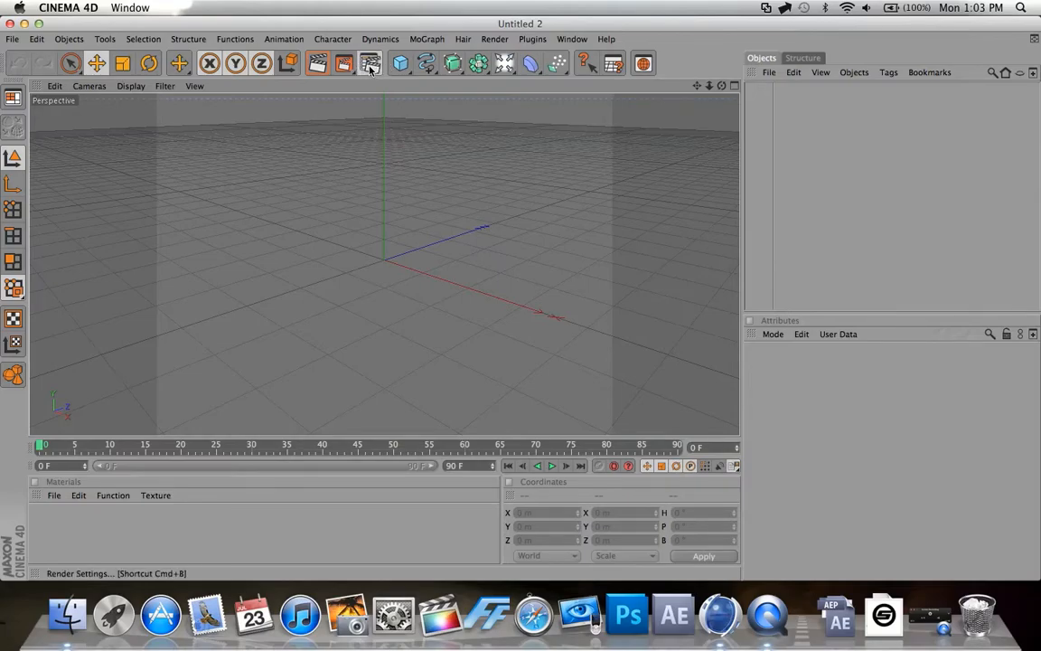
# - Set the render output to the Film/Video preset HDV/HDTV 720 29.97
pyautogui.click(372, 65)
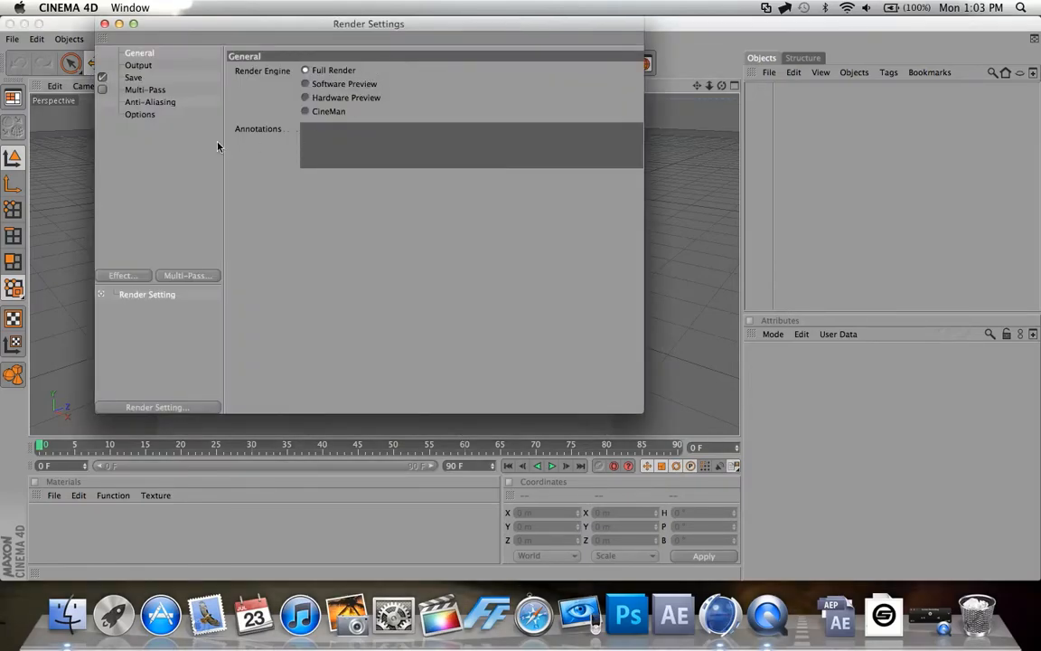
pyautogui.click(138, 65)
pyautogui.click(243, 71)
pyautogui.moveTo(247, 88)
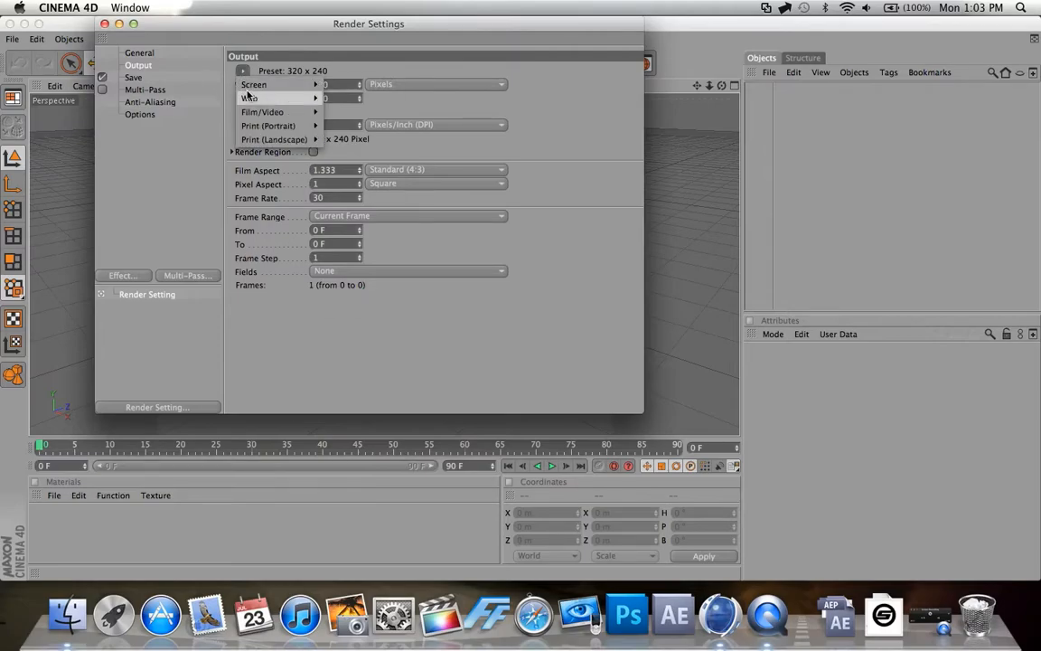
pyautogui.moveTo(246, 111)
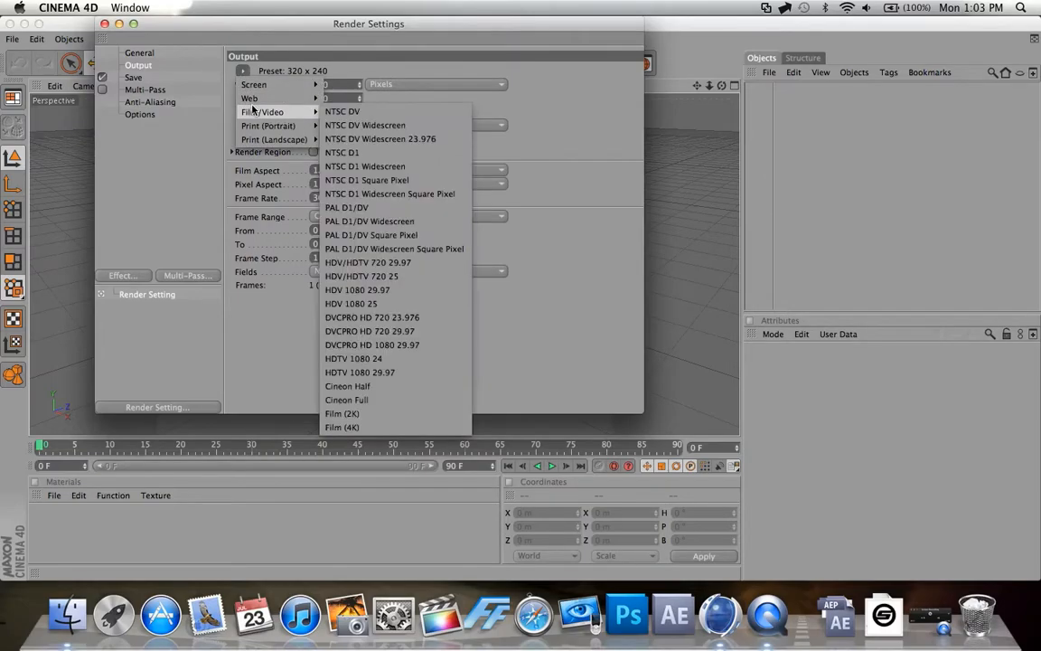
pyautogui.click(377, 261)
pyautogui.click(104, 24)
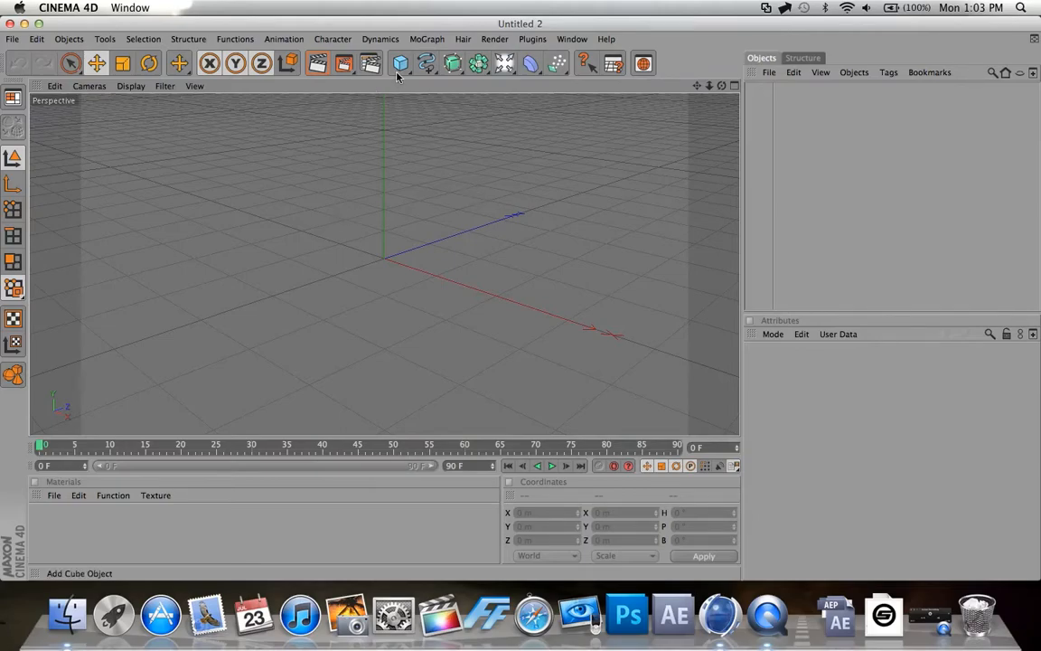
pyautogui.click(426, 62)
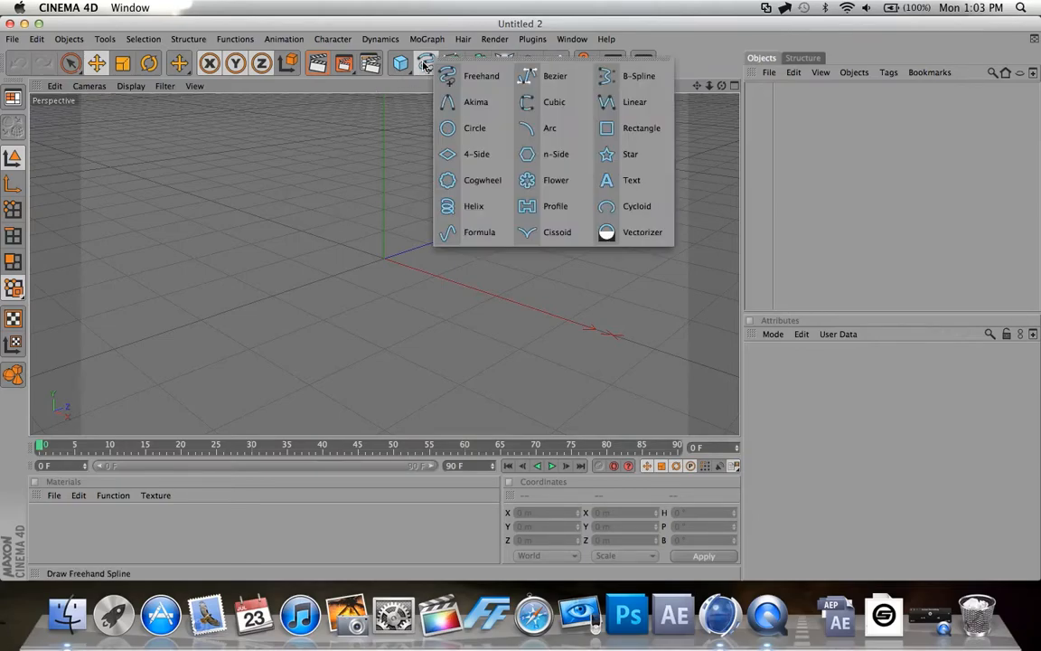
pyautogui.click(629, 181)
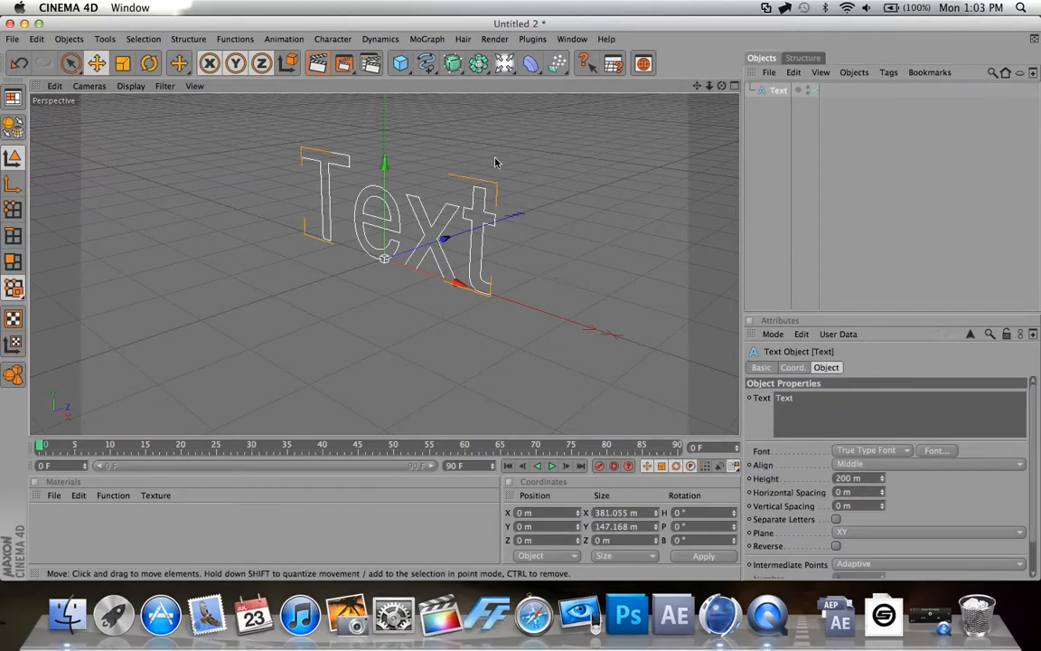
pyautogui.click(452, 63)
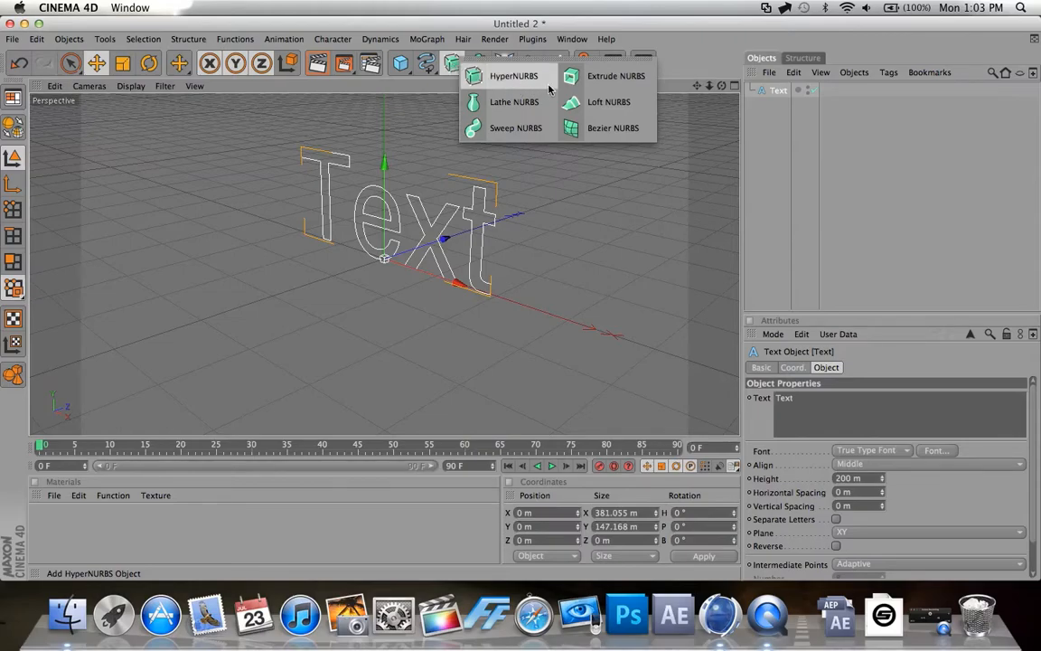
pyautogui.click(611, 76)
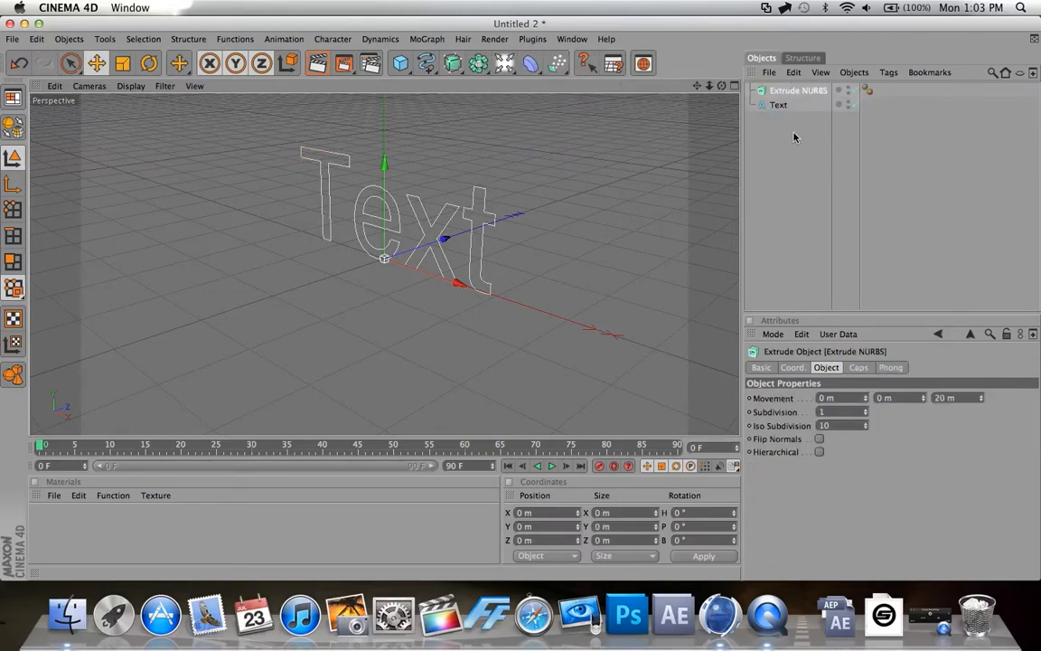
pyautogui.click(782, 107)
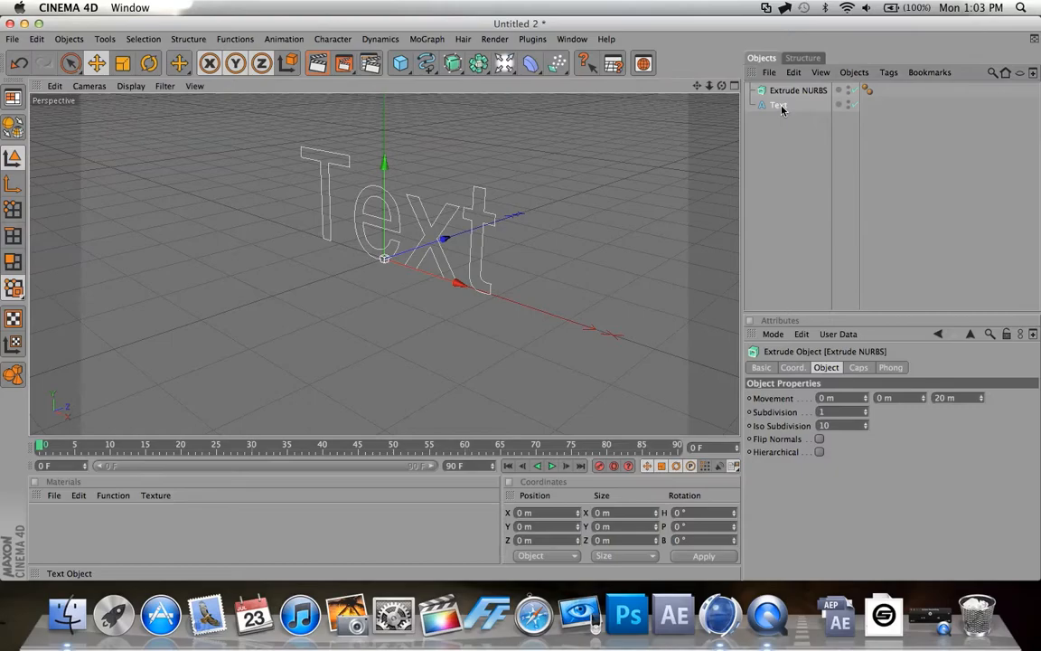
pyautogui.moveTo(785, 111); pyautogui.dragTo(782, 91)
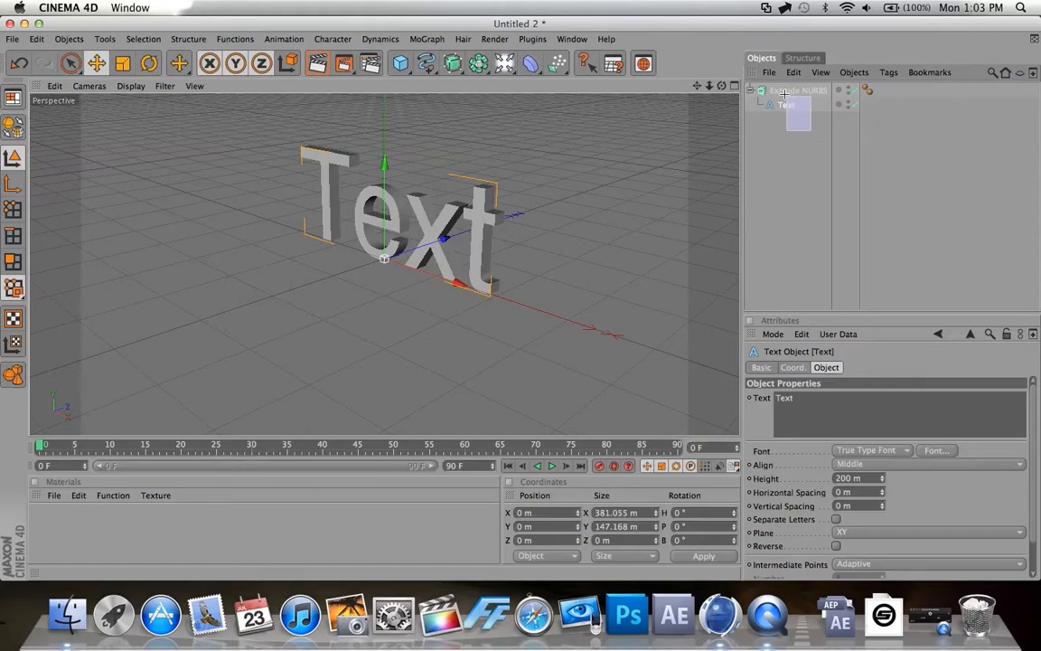
pyautogui.hotkey('ctrl', 'a')
pyautogui.press('Delete')
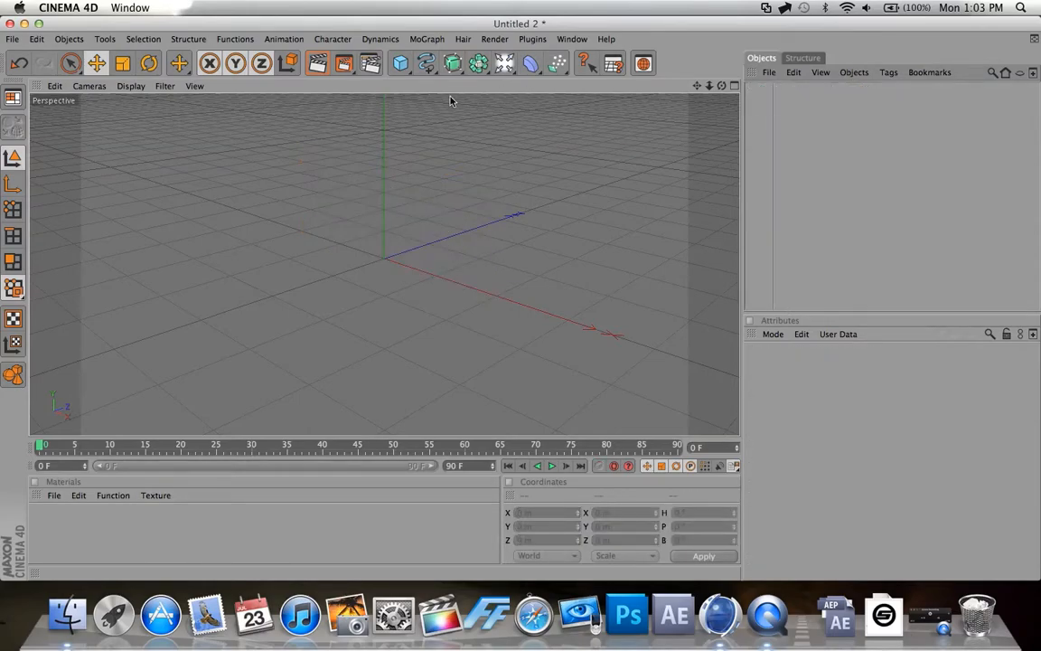
# - Add a MoGraph text object and set its alignment to Middle
pyautogui.click(428, 39)
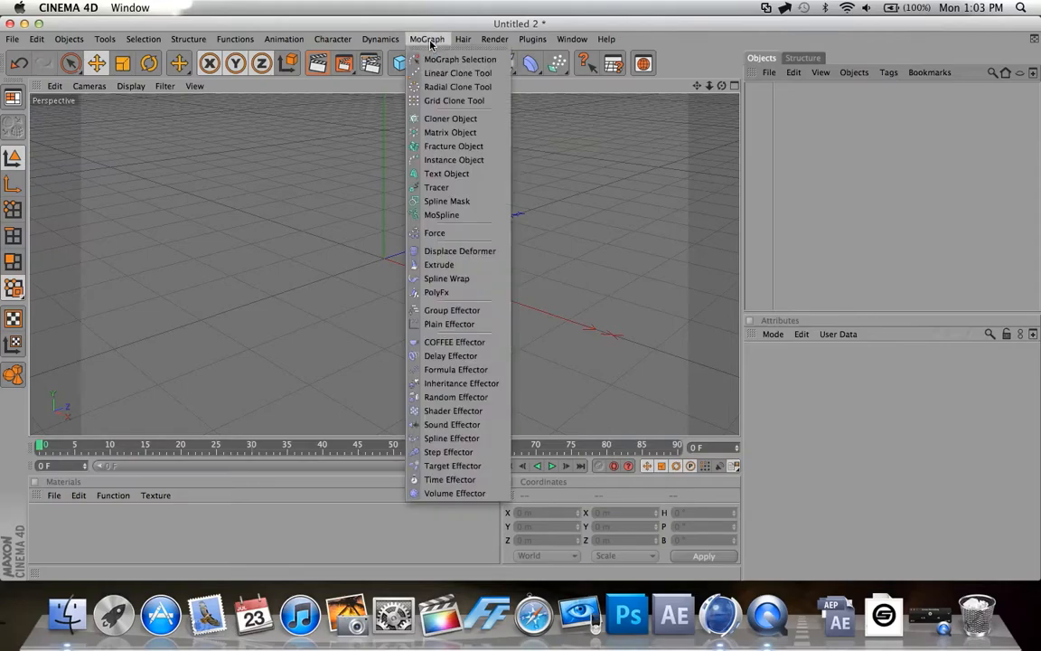
pyautogui.click(446, 174)
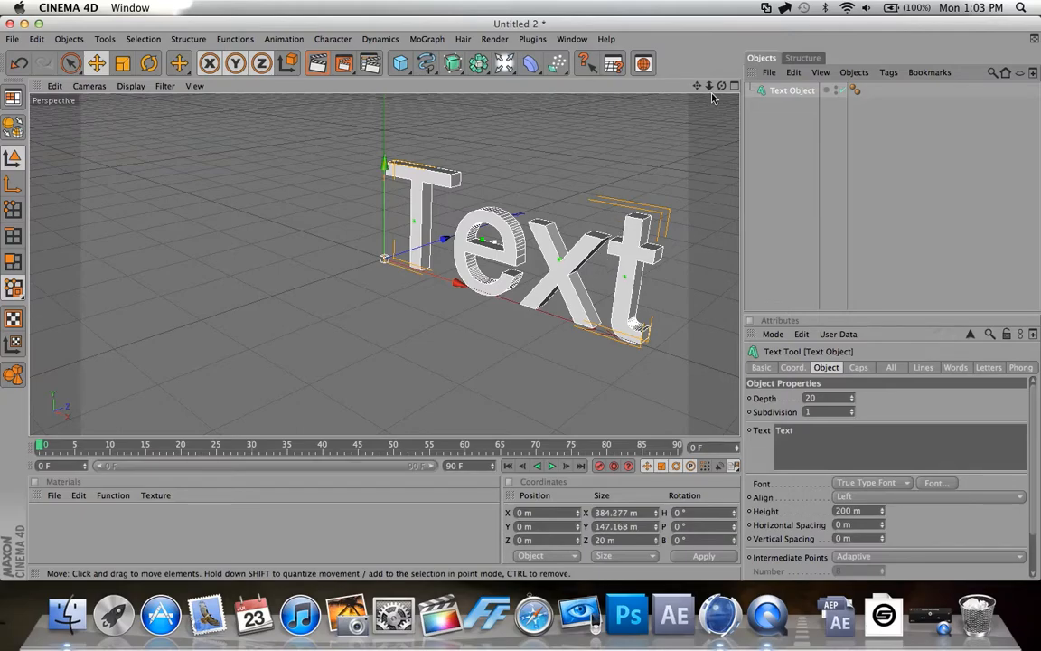
pyautogui.moveTo(721, 86); pyautogui.dragTo(750, 78)
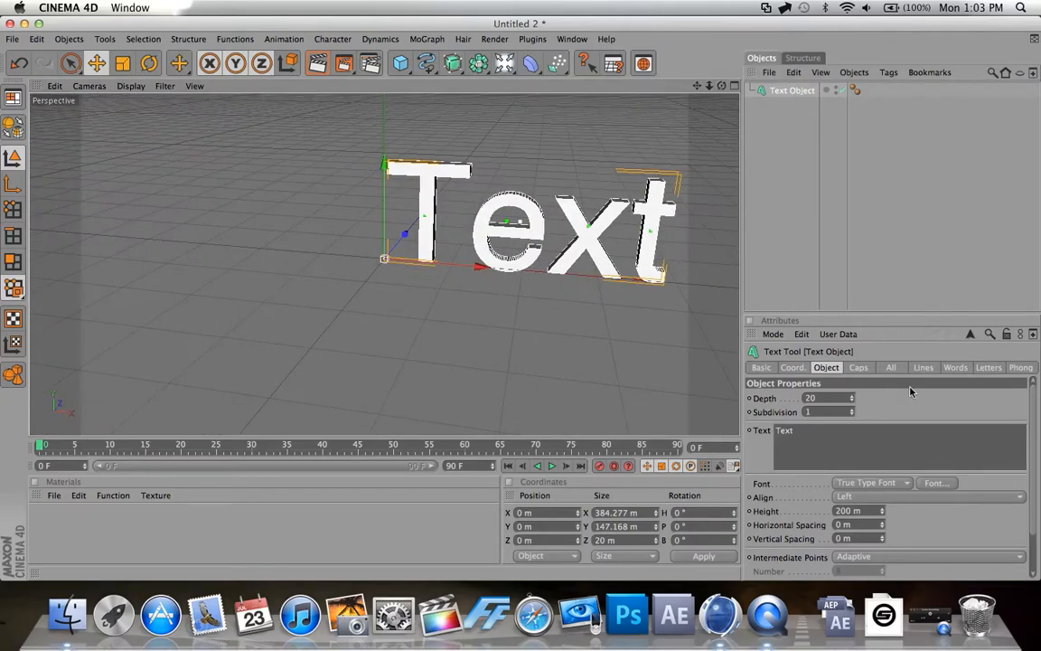
pyautogui.click(845, 496)
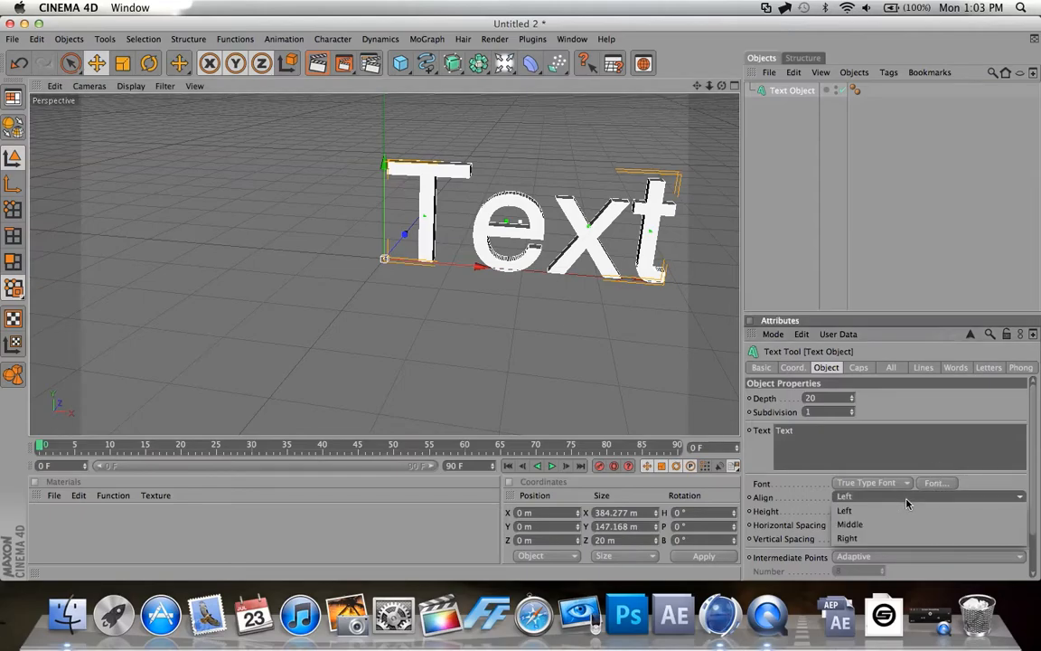
pyautogui.click(848, 526)
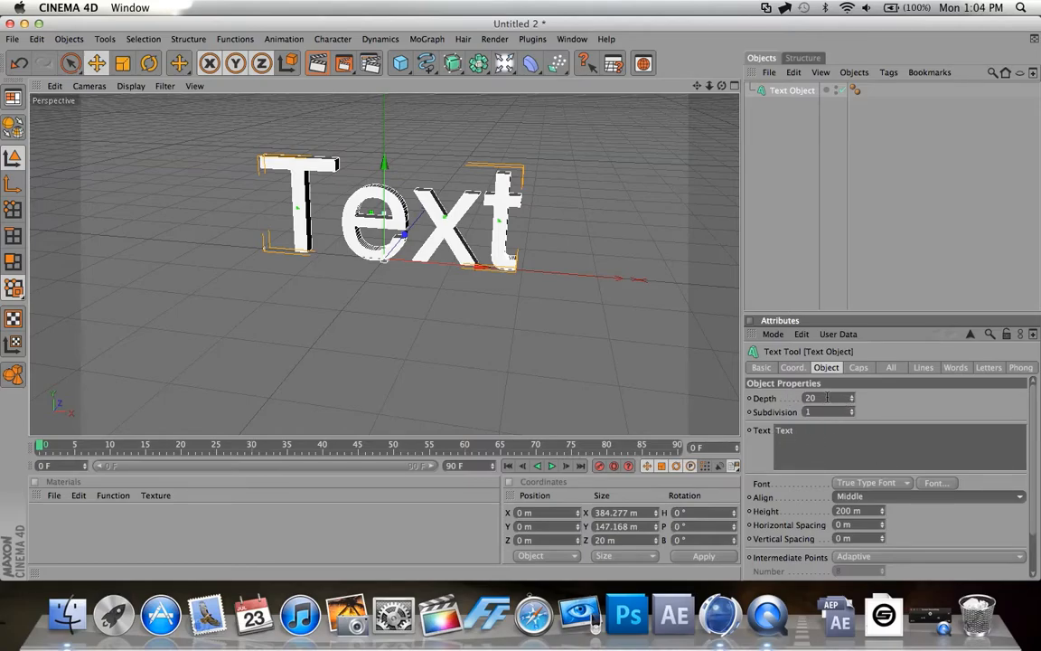
# - Set the text object's depth to 100 and replace its text with T
pyautogui.moveTo(850, 400); pyautogui.dragTo(849, 369)
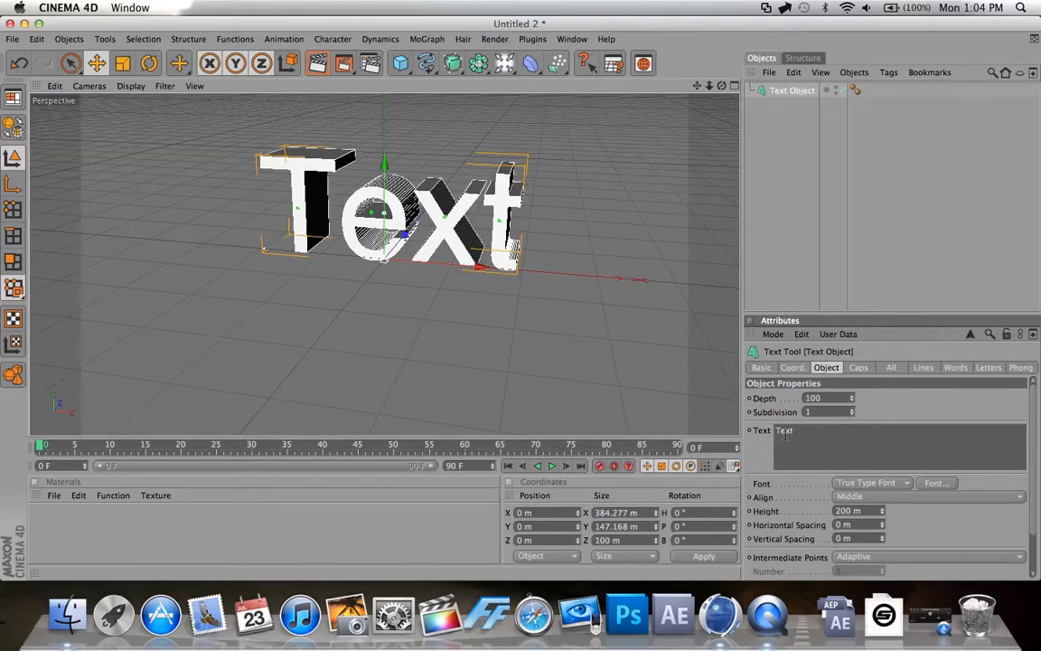
pyautogui.moveTo(798, 437); pyautogui.dragTo(698, 425)
pyautogui.write('T')
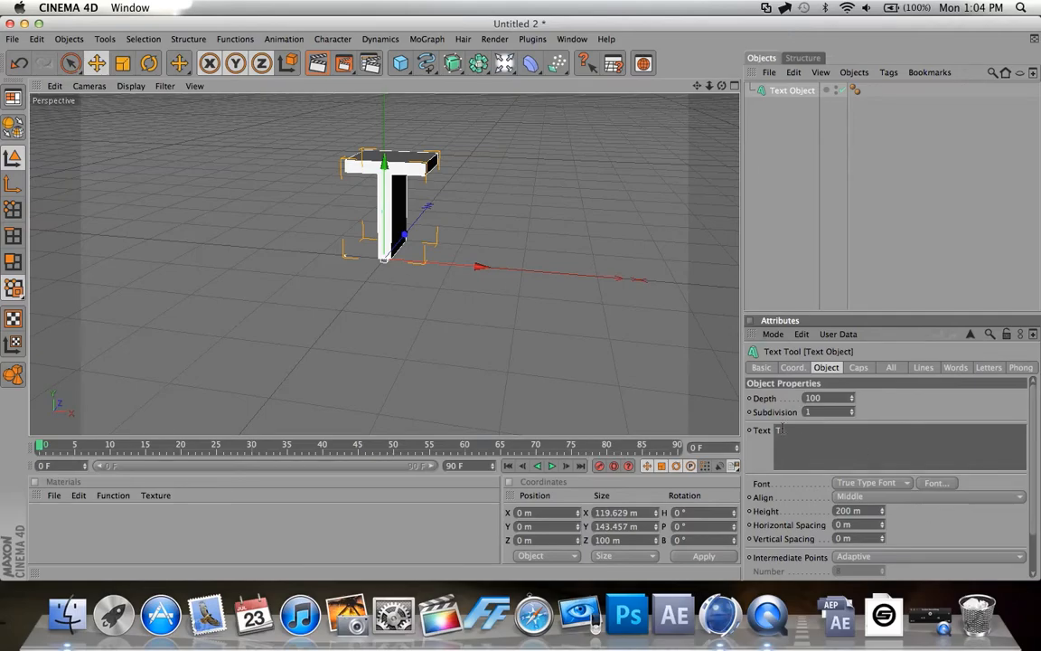
# - Change the letter's font to D3 Euronism and shift it along the X axis to about 15 m
pyautogui.click(936, 483)
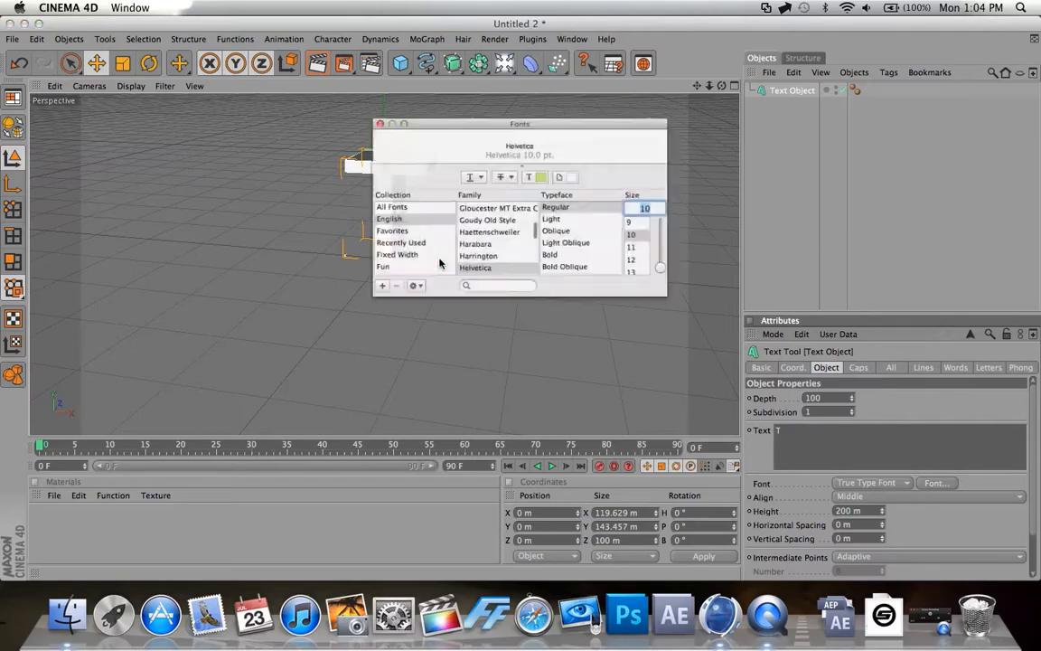
pyautogui.scroll(10, 456, 230)
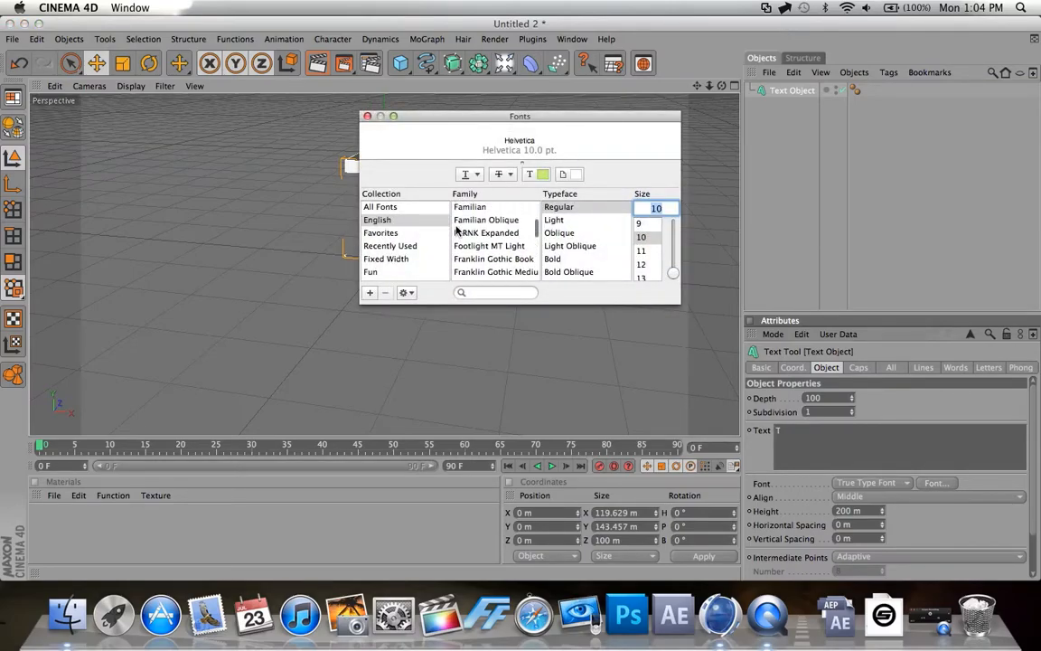
pyautogui.scroll(3, 456, 231)
pyautogui.click(465, 219)
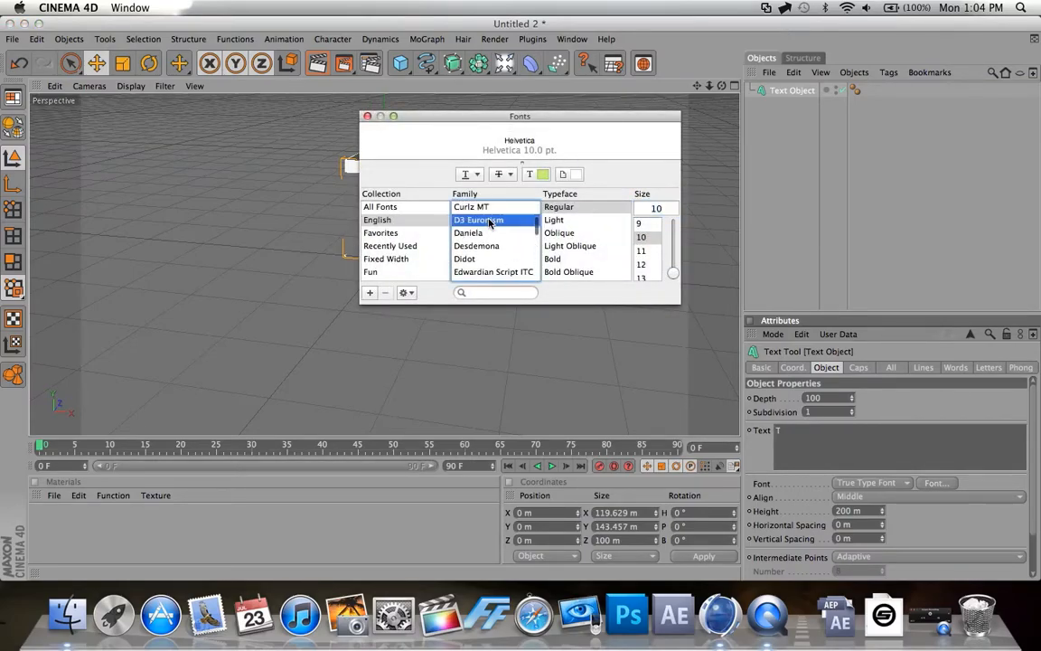
pyautogui.click(367, 116)
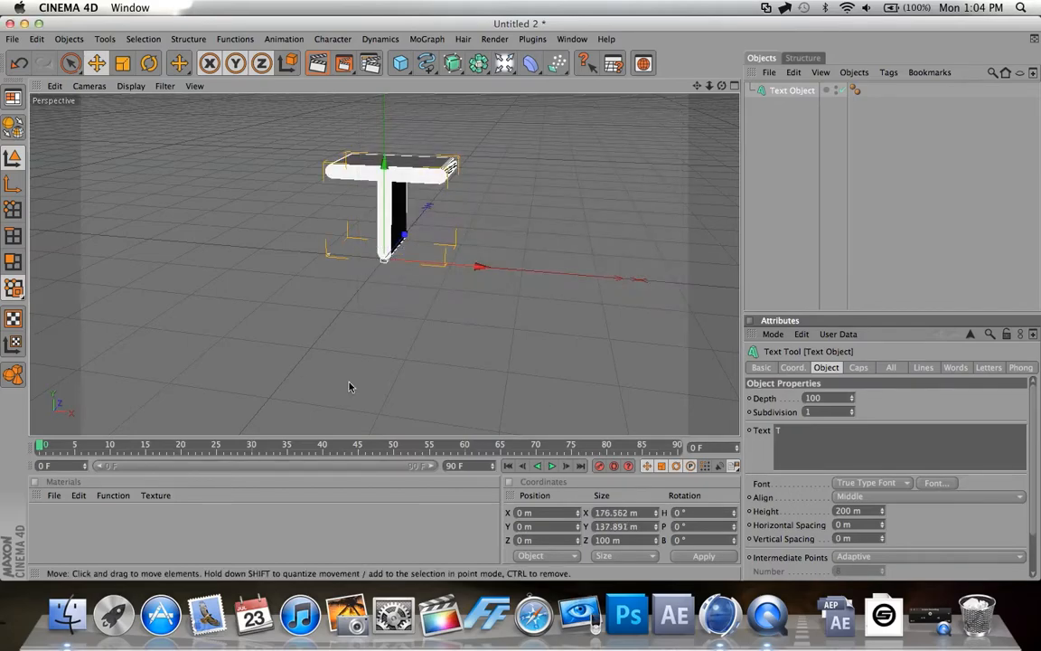
pyautogui.moveTo(476, 269); pyautogui.dragTo(522, 276)
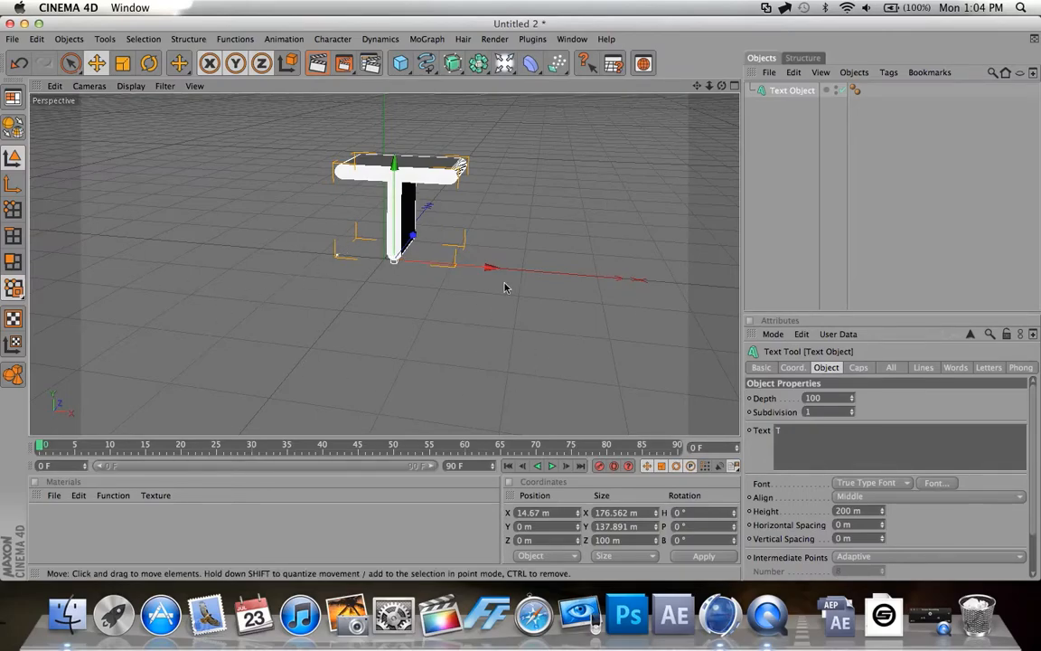
# - Add a floor and a standard light to the scene
pyautogui.click(505, 65)
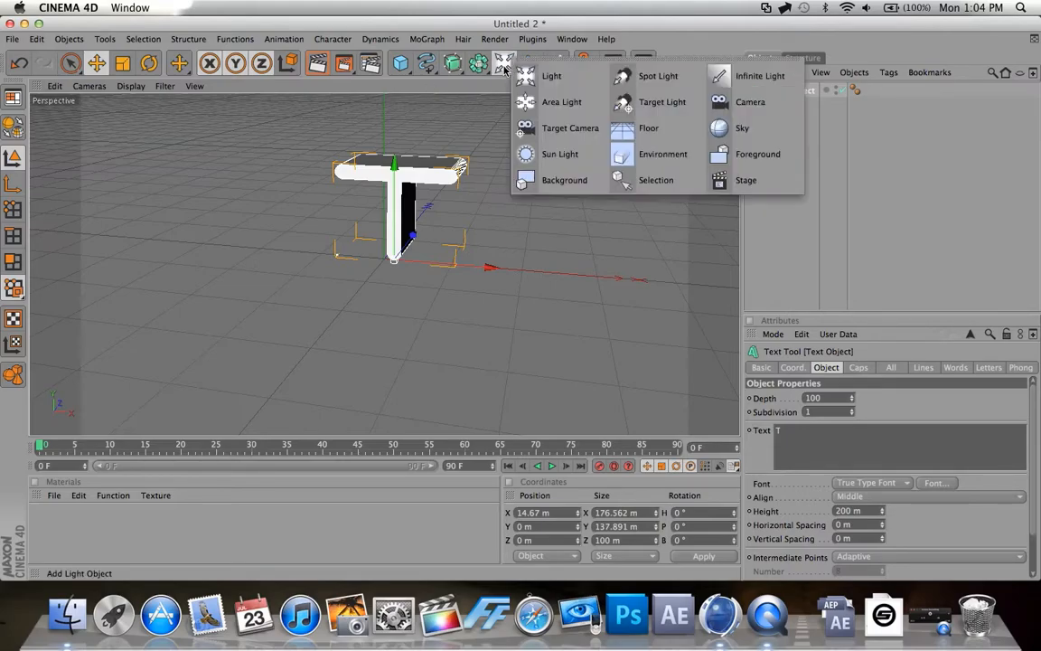
pyautogui.click(637, 127)
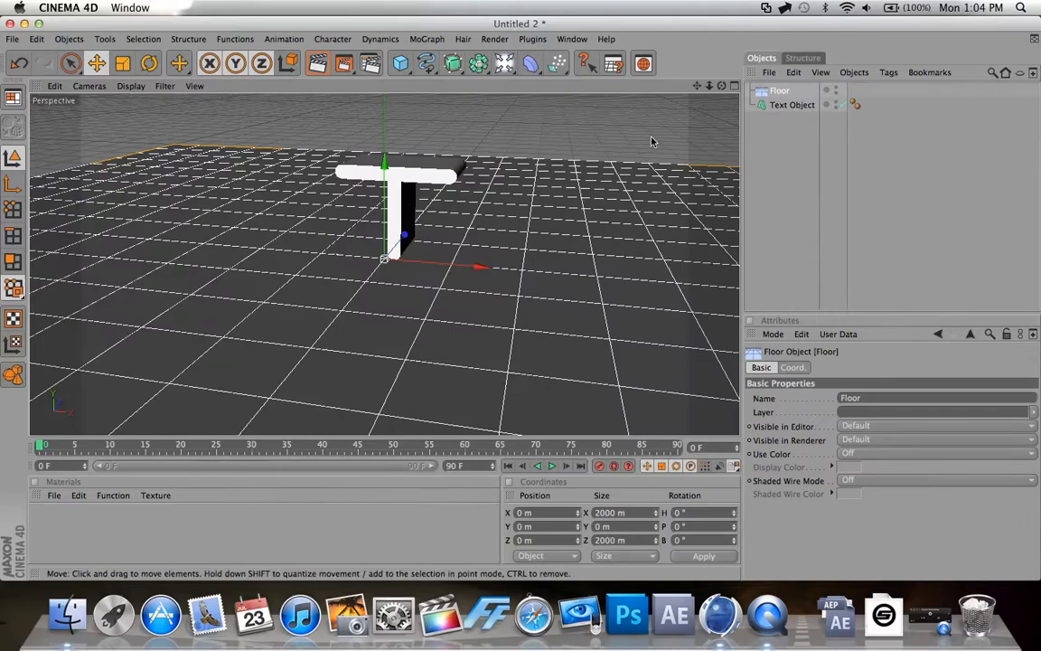
pyautogui.click(504, 63)
pyautogui.click(547, 78)
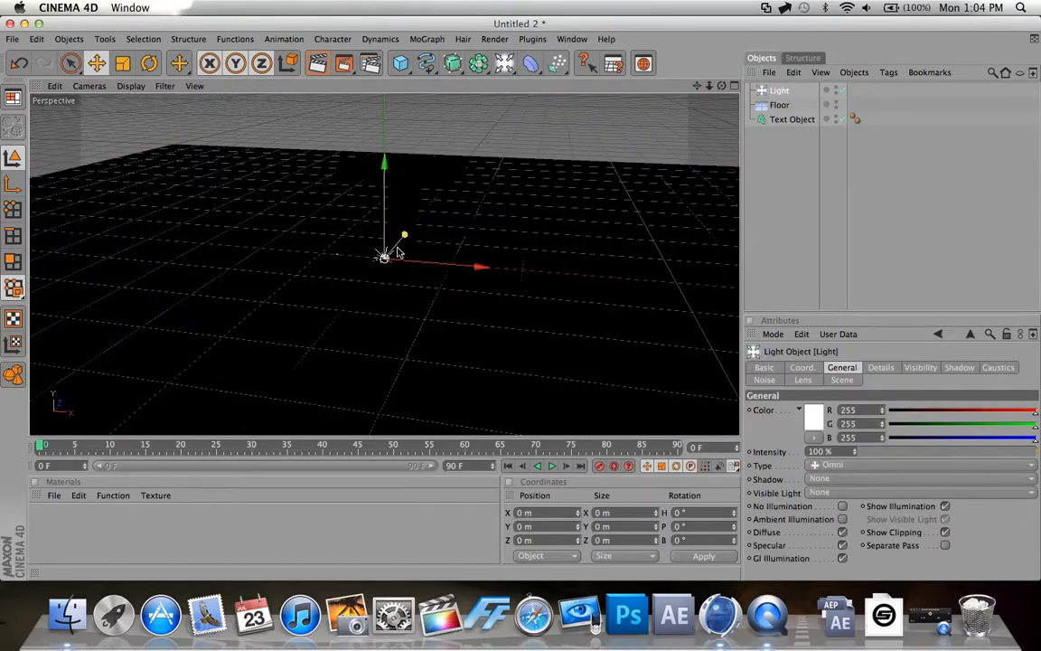
# - Position the light in front of and above the letter at about Y 251 m, Z -144 m, and preview the render
pyautogui.moveTo(404, 234); pyautogui.dragTo(379, 264)
pyautogui.moveTo(354, 200); pyautogui.dragTo(355, 92)
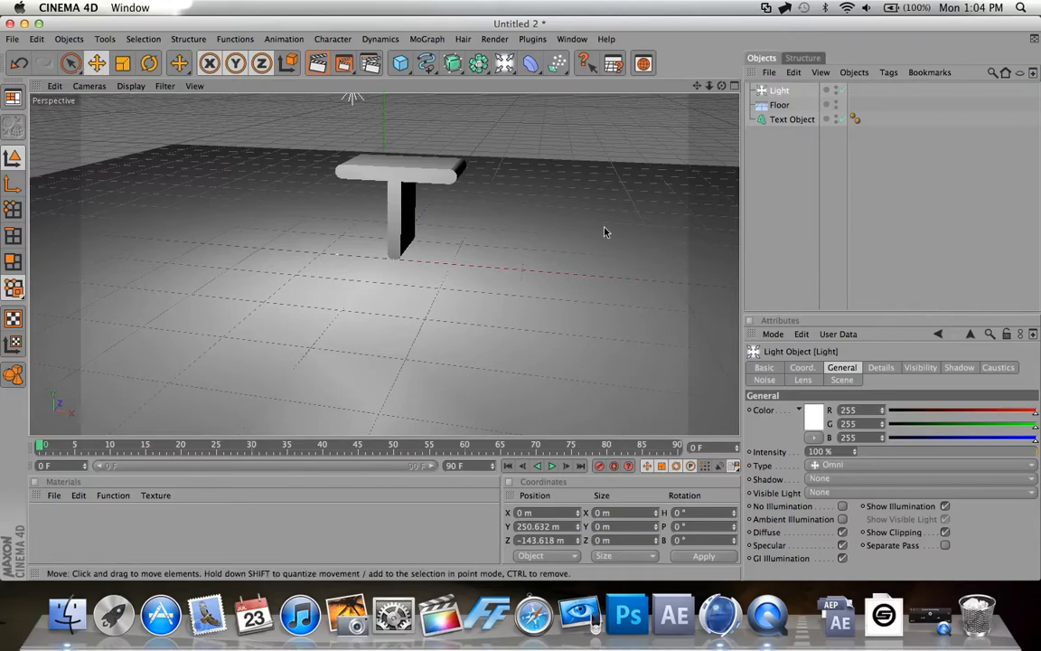
pyautogui.click(318, 66)
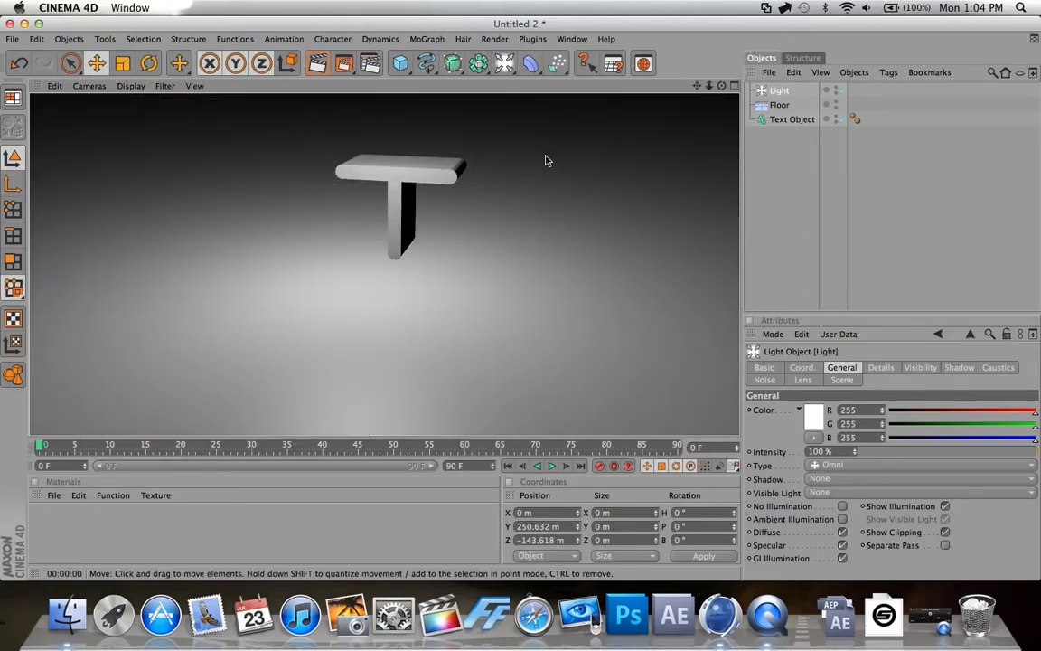
pyautogui.click(790, 221)
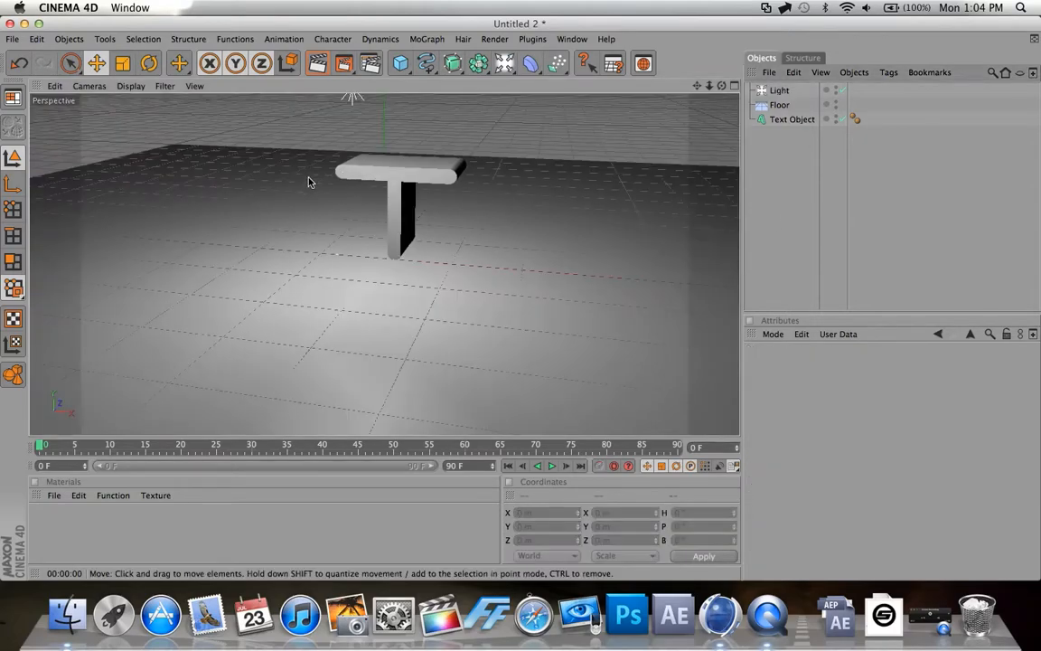
# - Give the light soft shadow maps with 59% density and preview the render
pyautogui.click(779, 93)
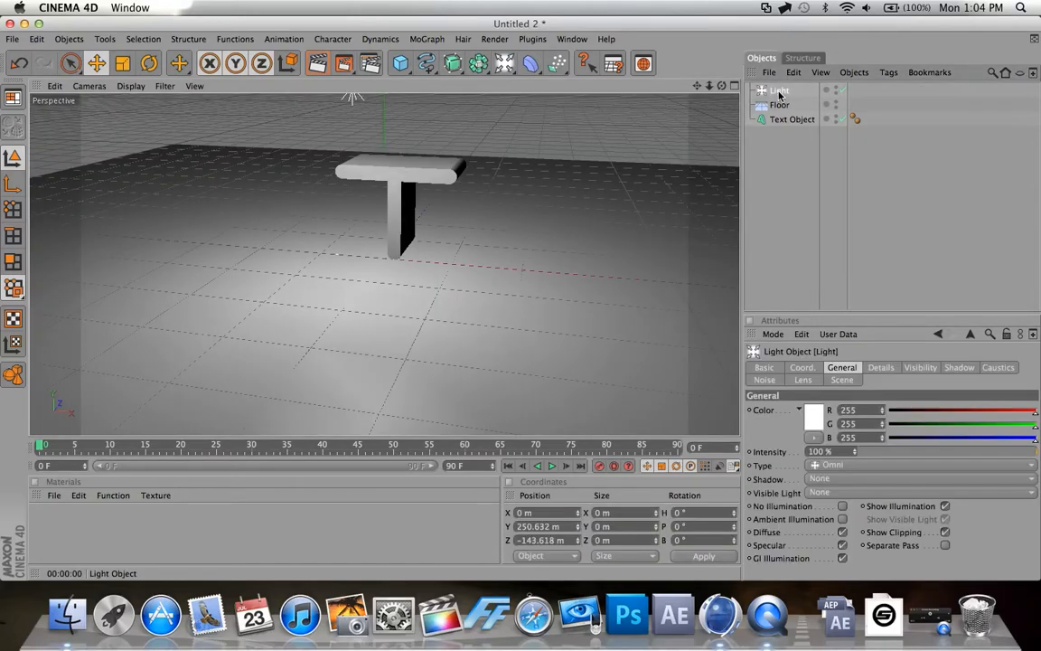
pyautogui.click(959, 368)
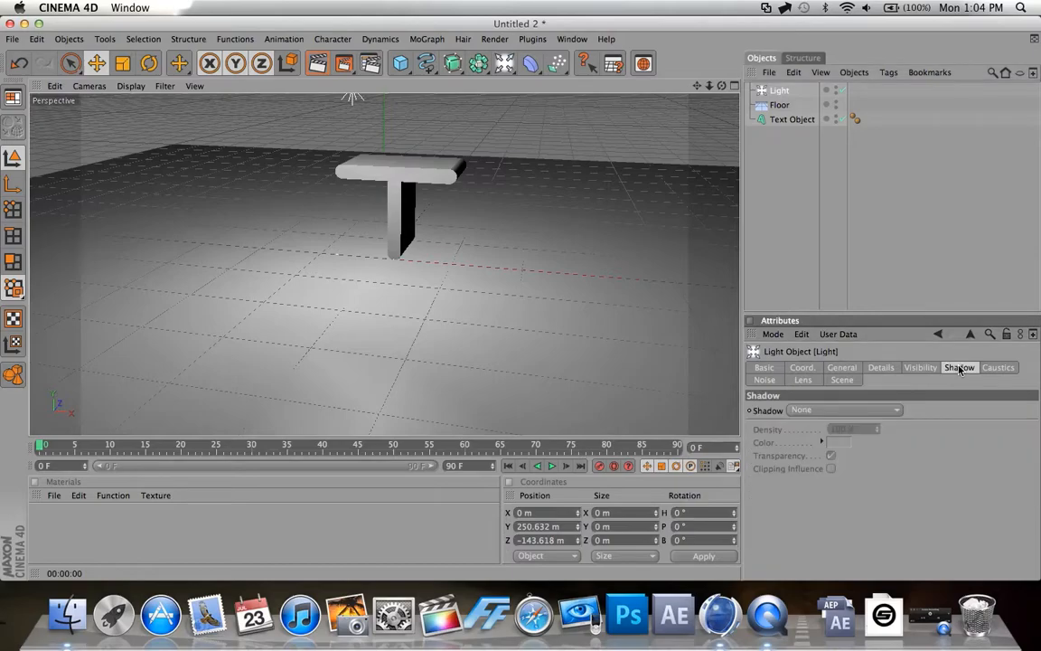
pyautogui.click(900, 412)
pyautogui.click(813, 438)
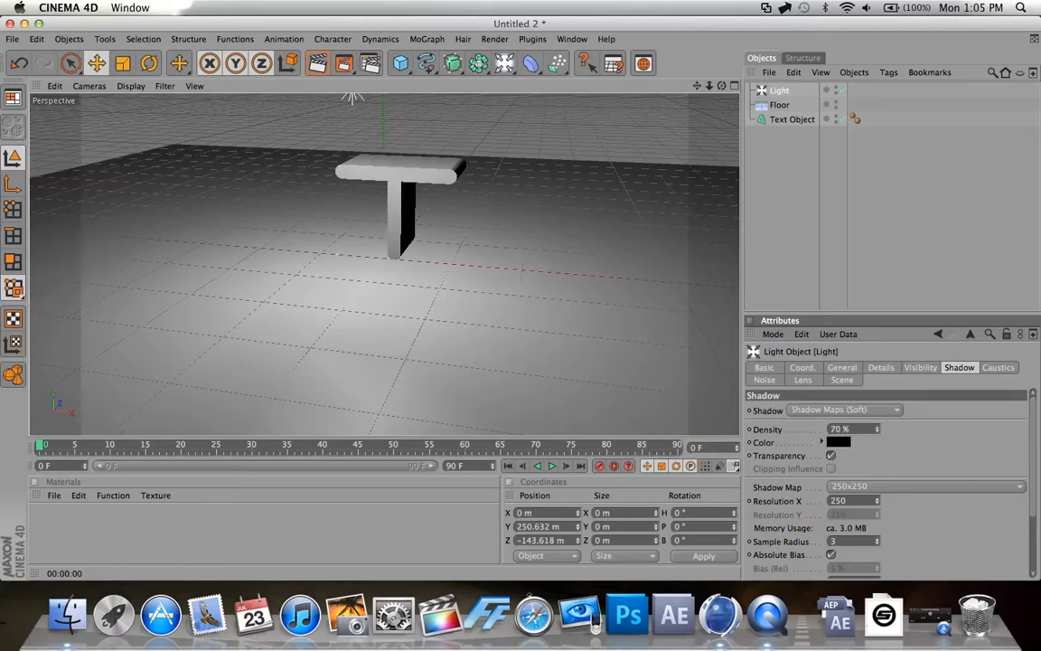
pyautogui.click(877, 427)
pyautogui.click(318, 65)
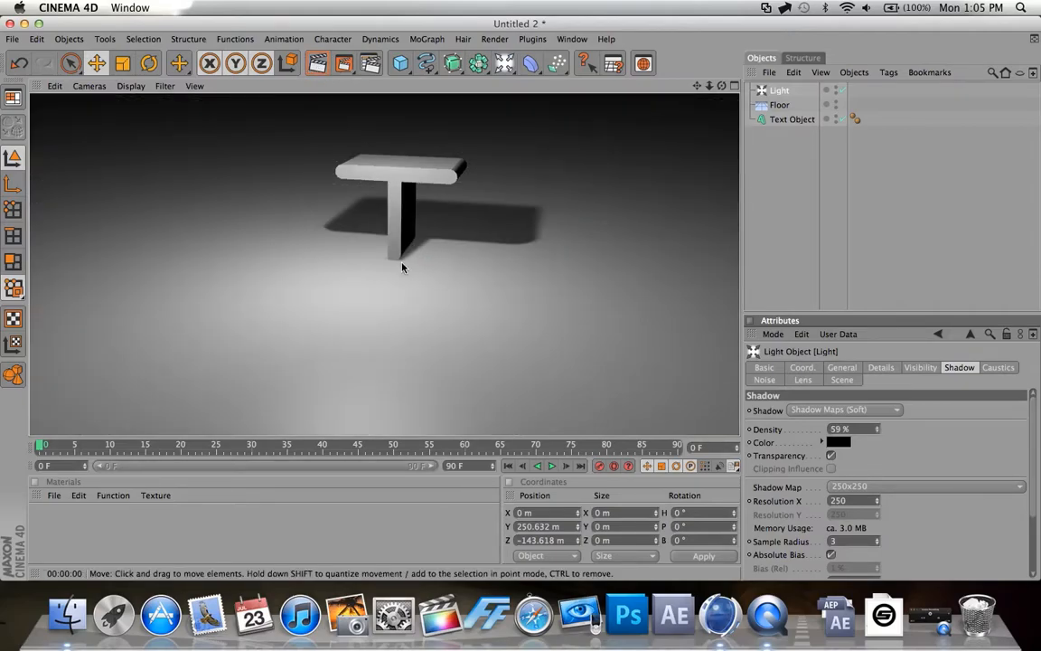
pyautogui.click(919, 258)
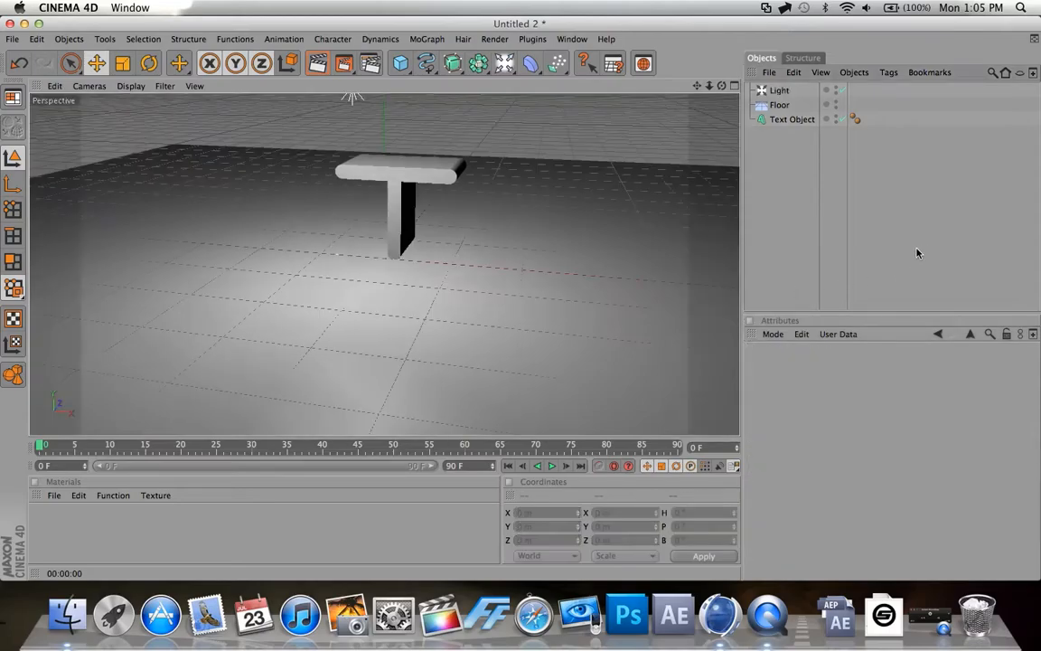
pyautogui.moveTo(697, 86); pyautogui.dragTo(684, 130)
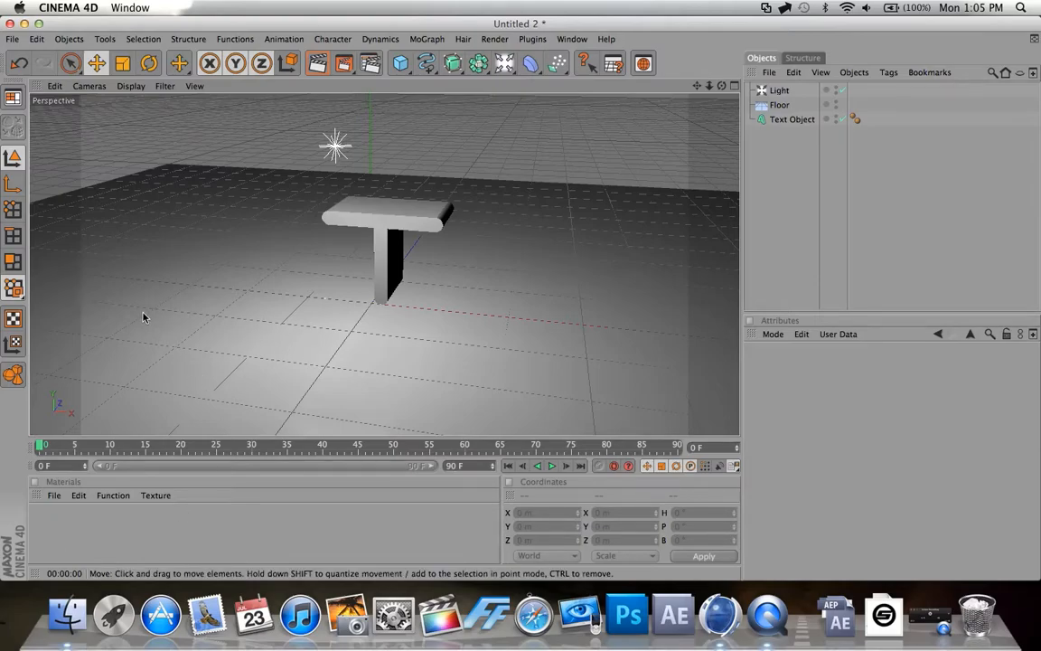
# - Create a new material and turn off its Specular channel in the Material Editor
pyautogui.click(56, 498)
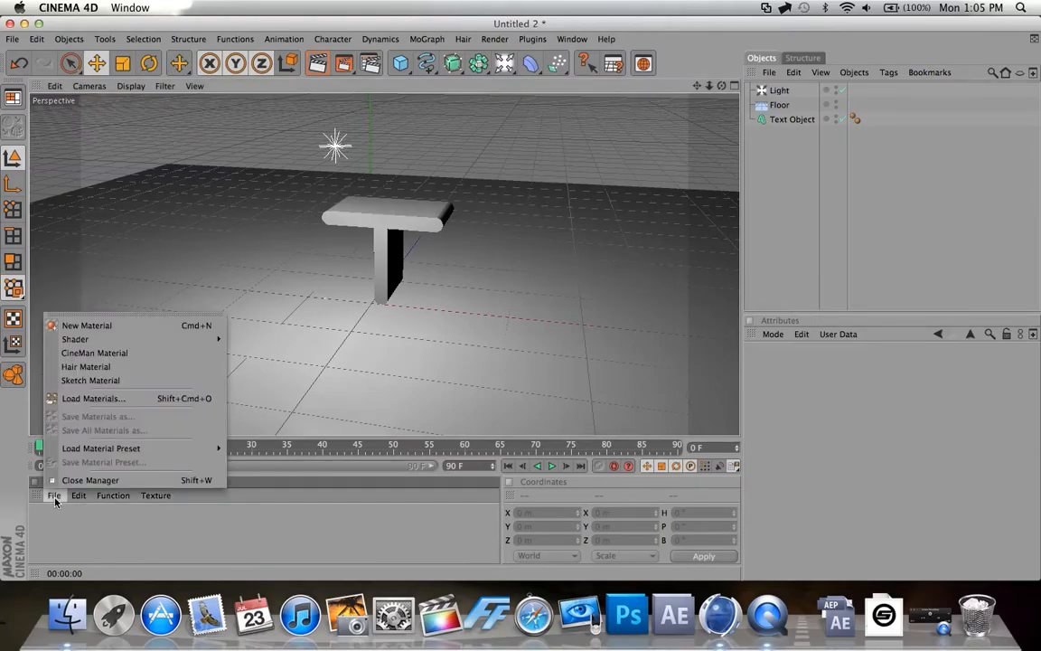
pyautogui.click(78, 328)
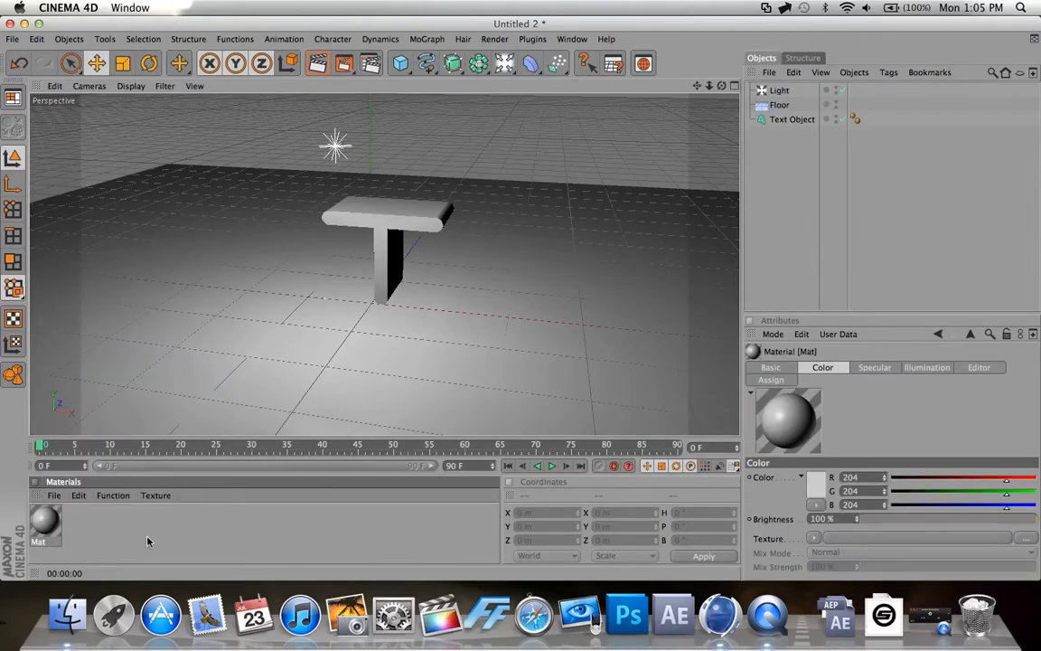
pyautogui.doubleClick(44, 524)
pyautogui.moveTo(360, 100); pyautogui.dragTo(441, 70)
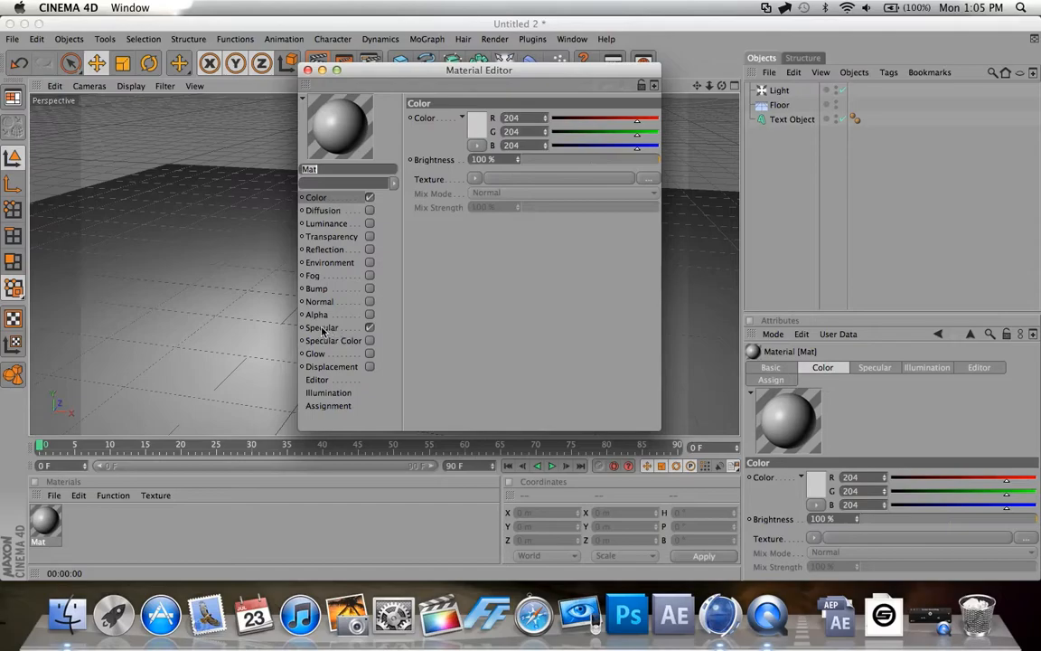
pyautogui.click(369, 328)
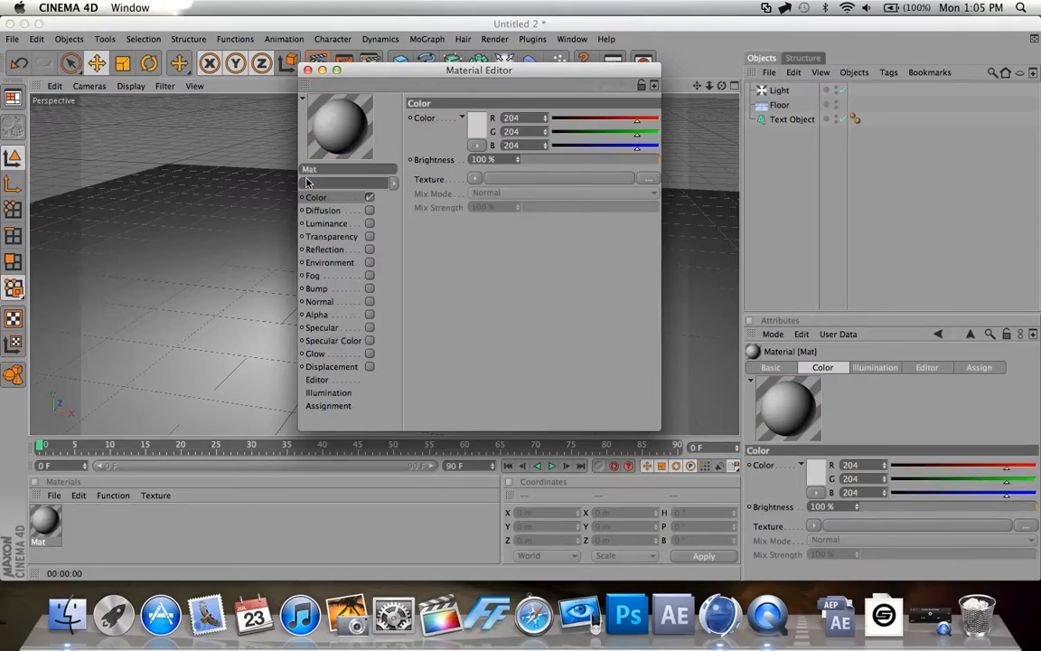
# - Set the material's color to bright blue, R 0, G 225, B 255
pyautogui.click(478, 133)
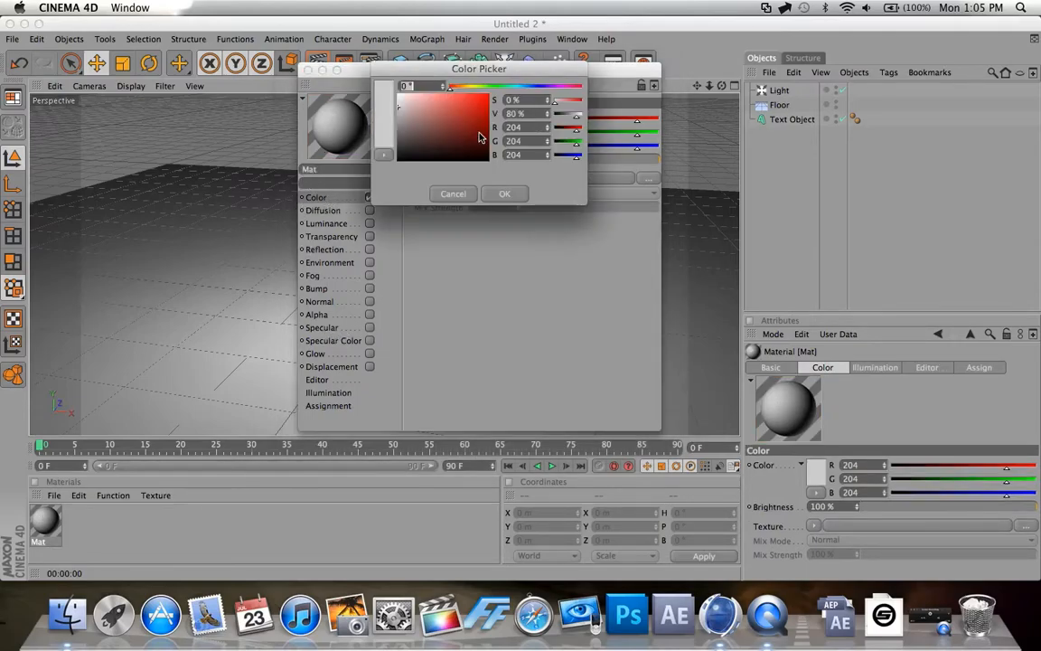
pyautogui.click(517, 88)
pyautogui.moveTo(518, 89)
pyautogui.mouseDown()
pyautogui.moveTo(481, 96)
pyautogui.moveTo(515, 74)
pyautogui.mouseUp()
pyautogui.click(504, 193)
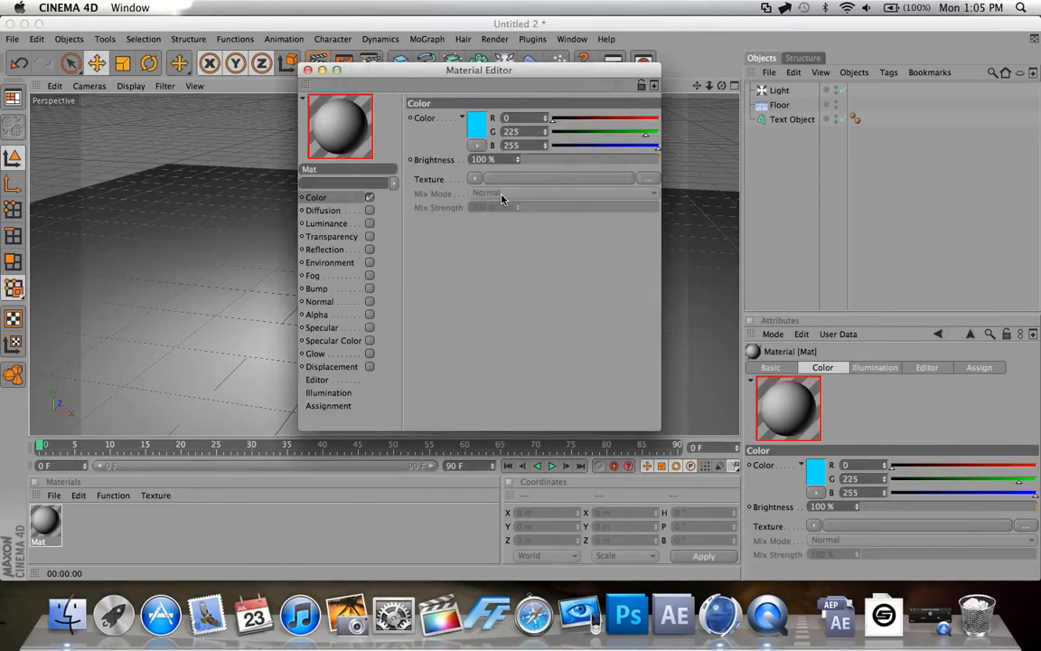
# - Enable the material's Reflection channel at 13% brightness and close the Material Editor
pyautogui.click(327, 251)
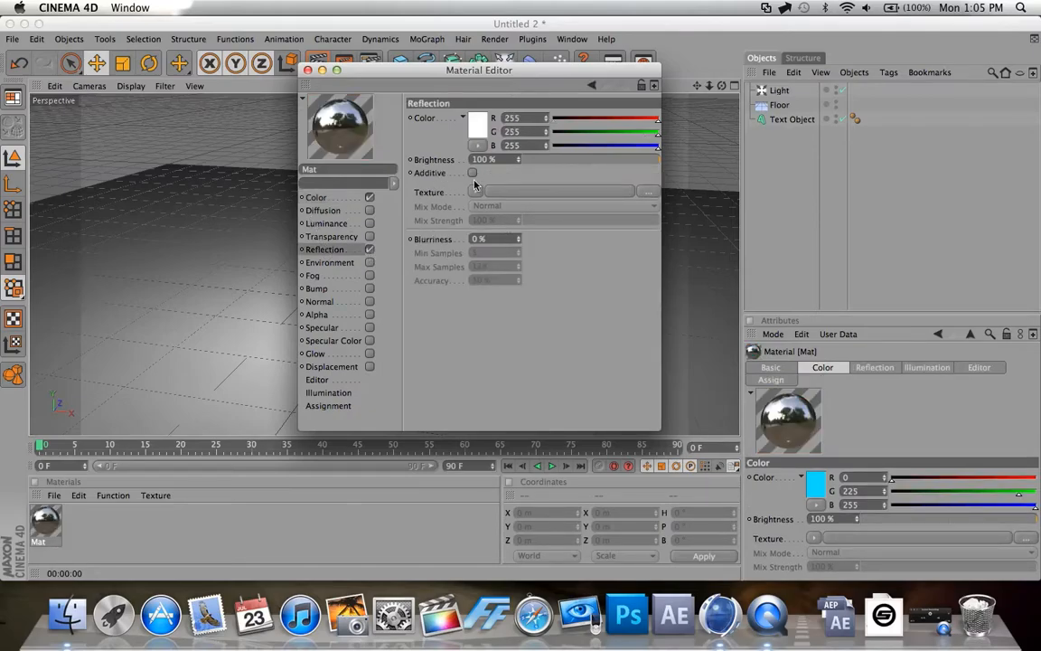
pyautogui.click(543, 159)
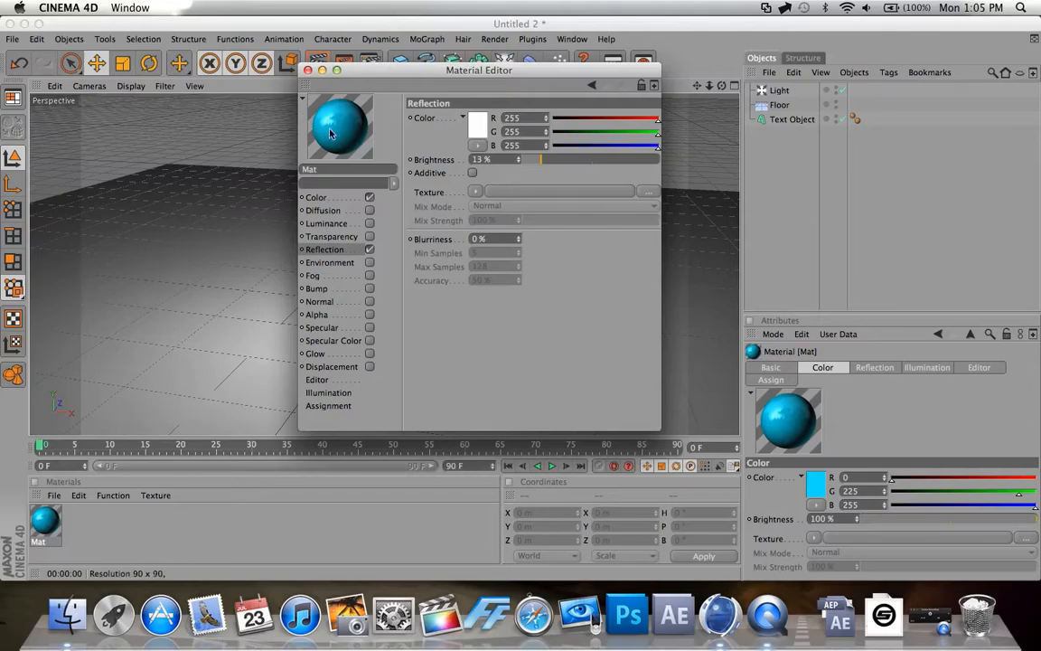
pyautogui.click(308, 69)
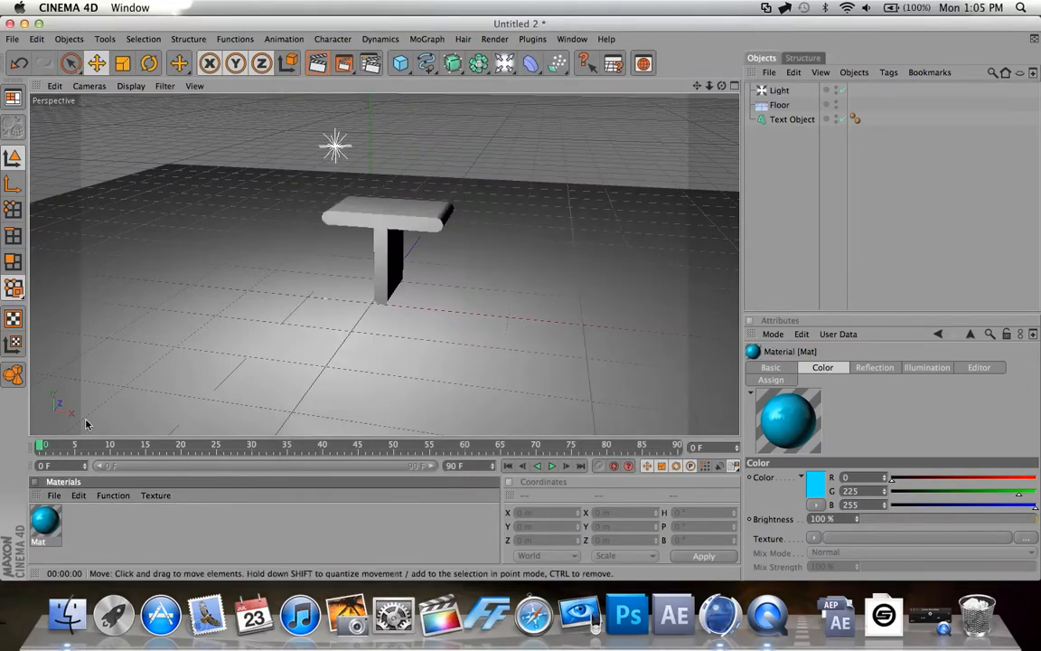
# - Apply the blue material to the Text Object and preview the render
pyautogui.moveTo(43, 529); pyautogui.dragTo(784, 128)
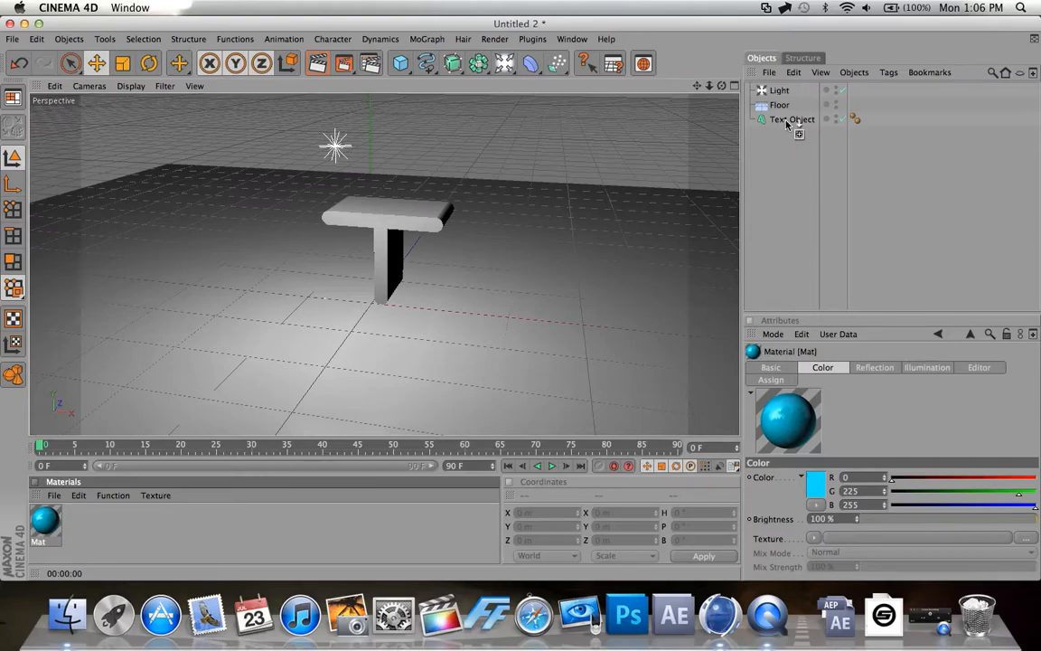
pyautogui.moveTo(786, 125); pyautogui.dragTo(788, 120)
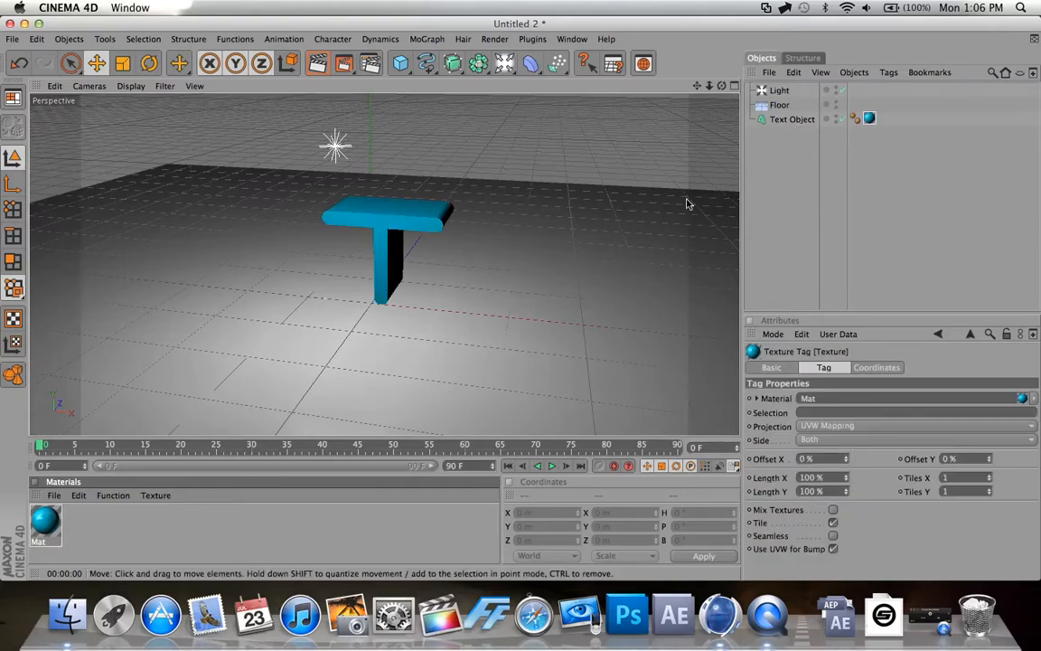
pyautogui.click(317, 62)
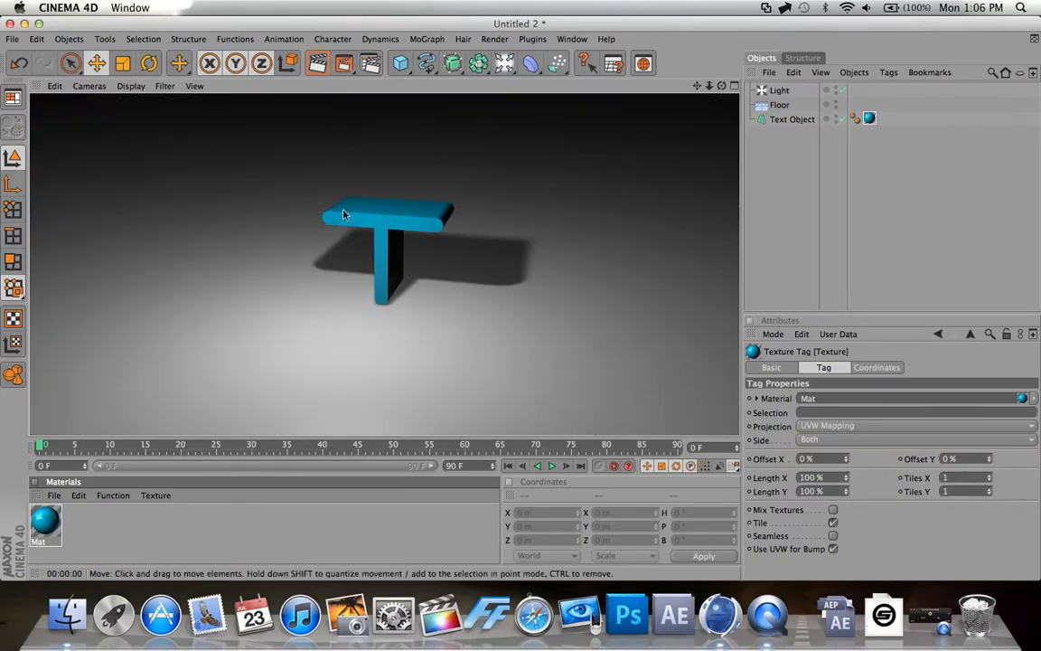
pyautogui.click(795, 210)
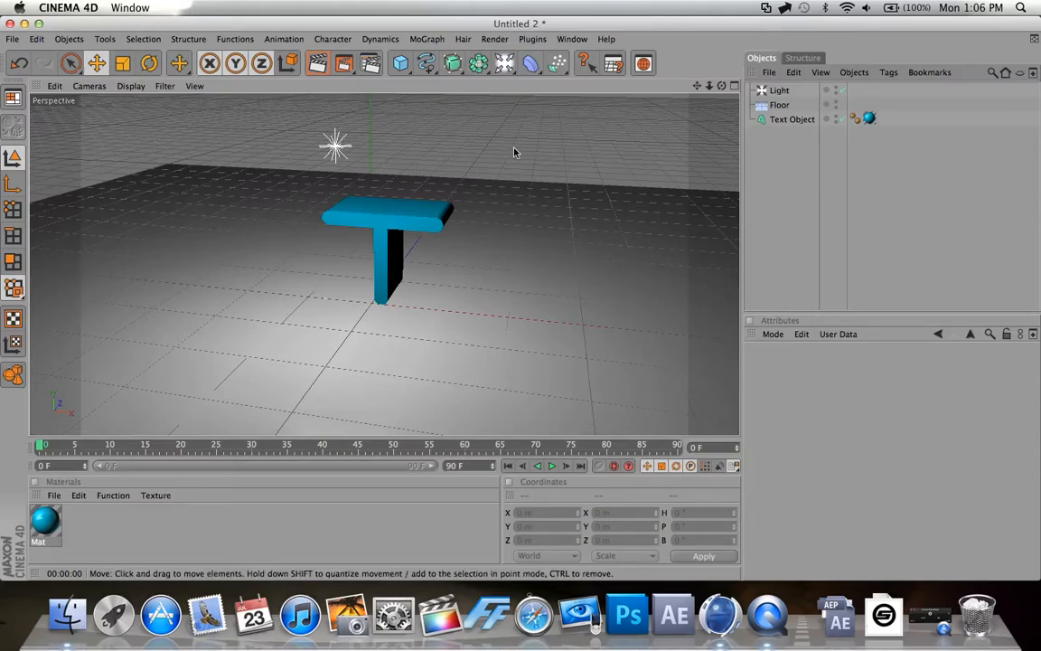
# - Add an Explosion FX deformer and make it a child of the Text Object
pyautogui.click(531, 76)
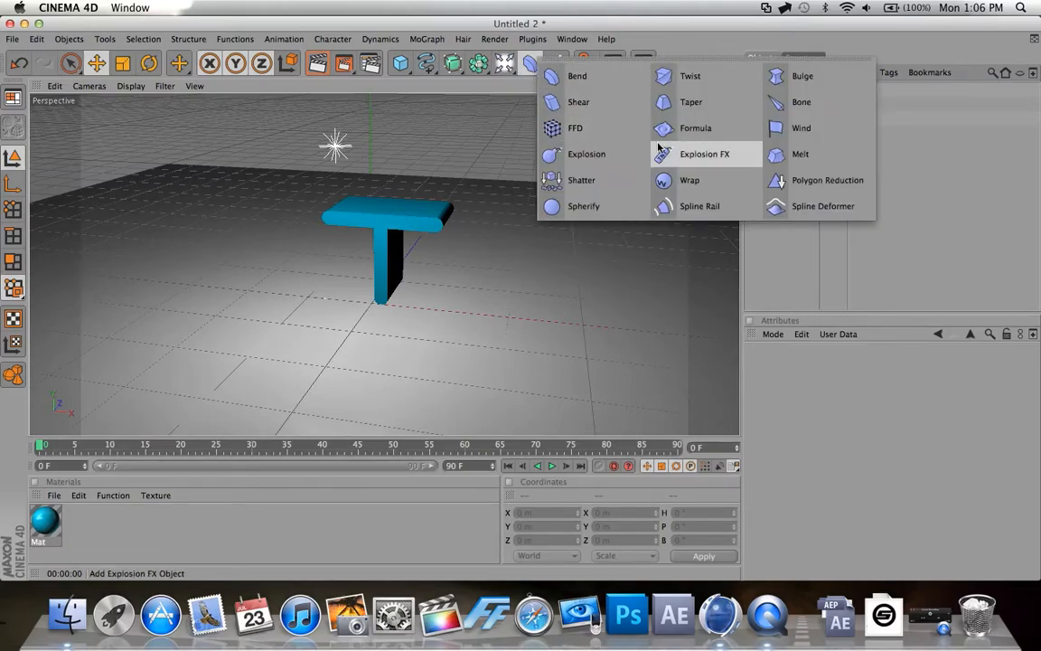
pyautogui.click(712, 156)
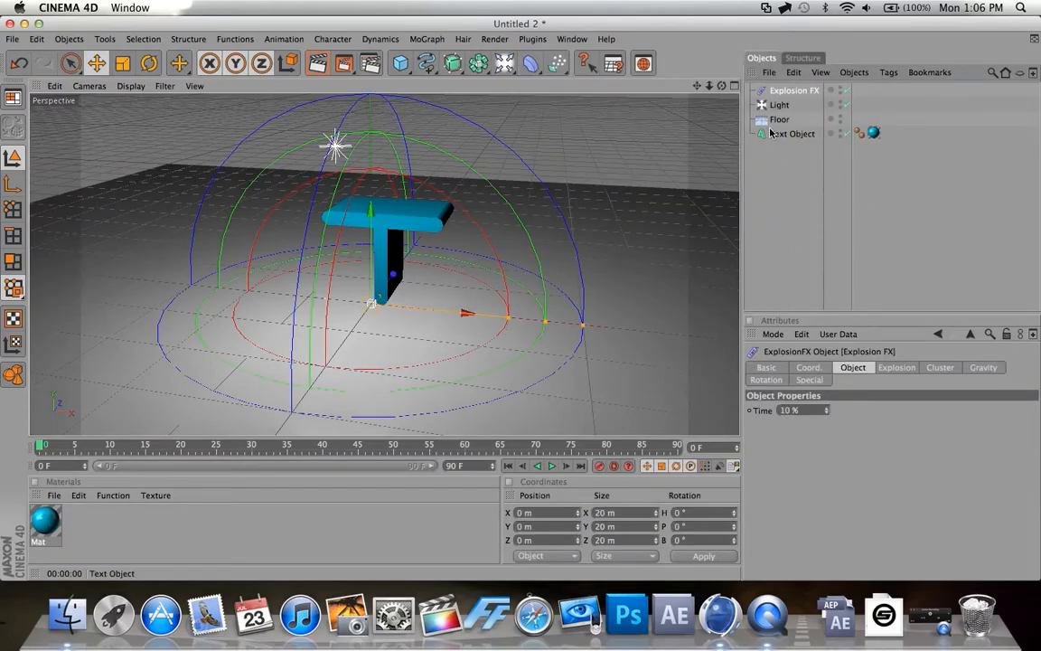
pyautogui.moveTo(791, 93); pyautogui.dragTo(789, 136)
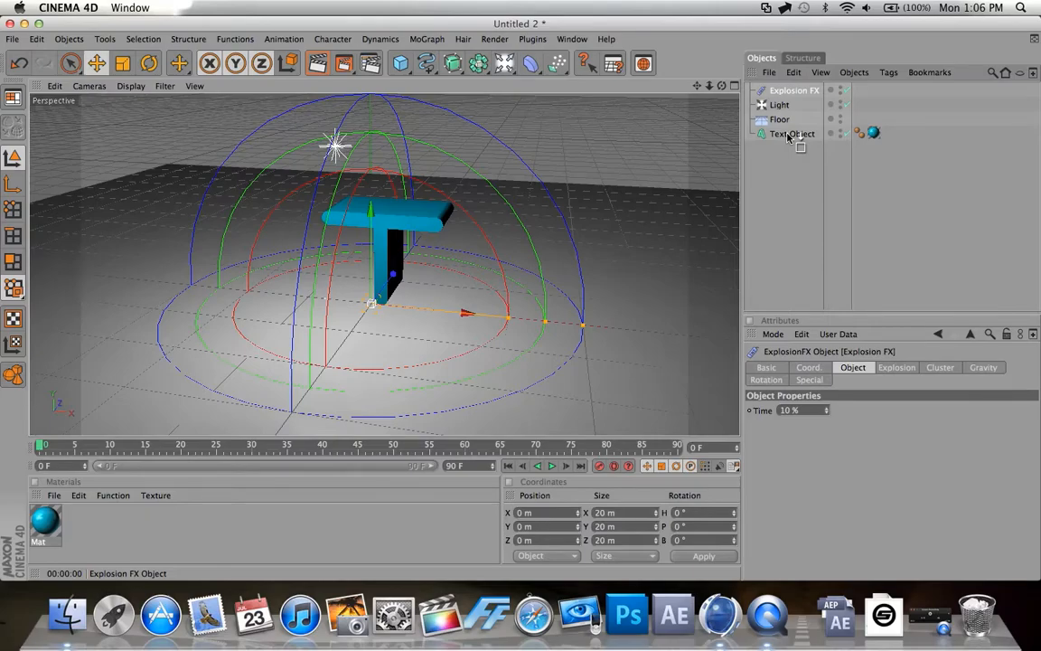
pyautogui.moveTo(789, 136); pyautogui.dragTo(786, 134)
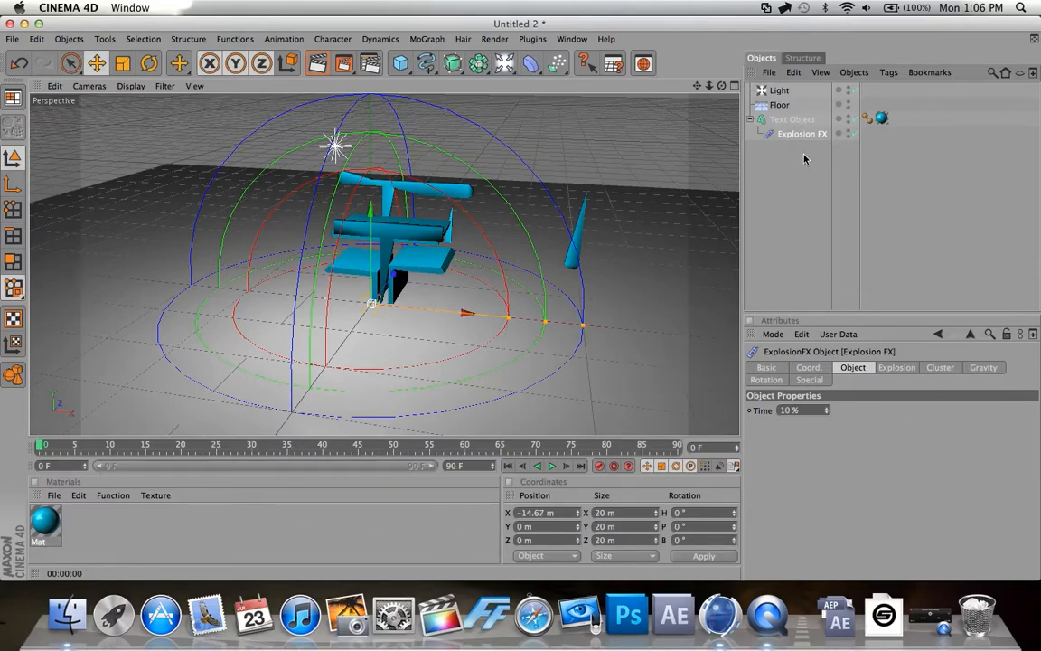
# - Set the Explosion FX time to 0% and its explosion direction to Only X
pyautogui.moveTo(41, 452); pyautogui.dragTo(3, 466)
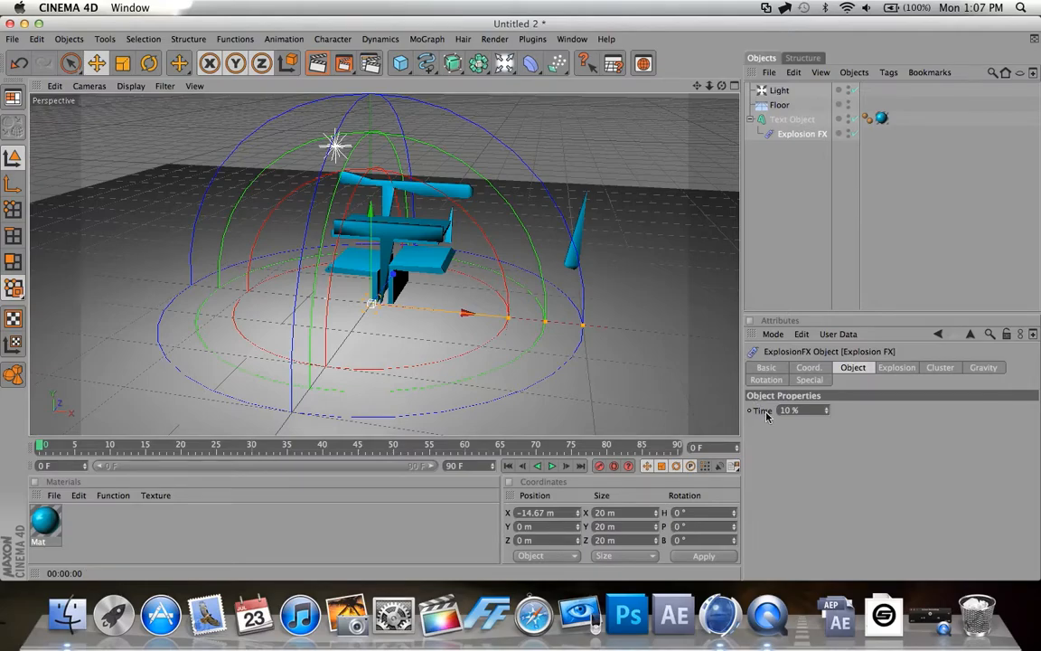
pyautogui.moveTo(825, 411); pyautogui.dragTo(799, 411)
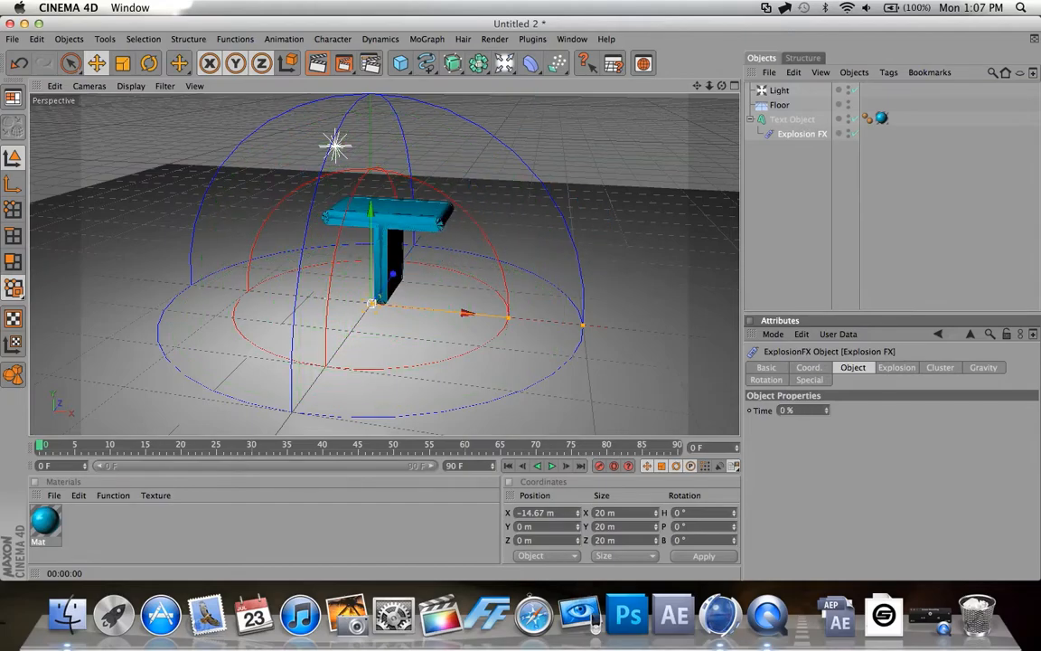
pyautogui.click(893, 368)
pyautogui.scroll(-5, 933, 450)
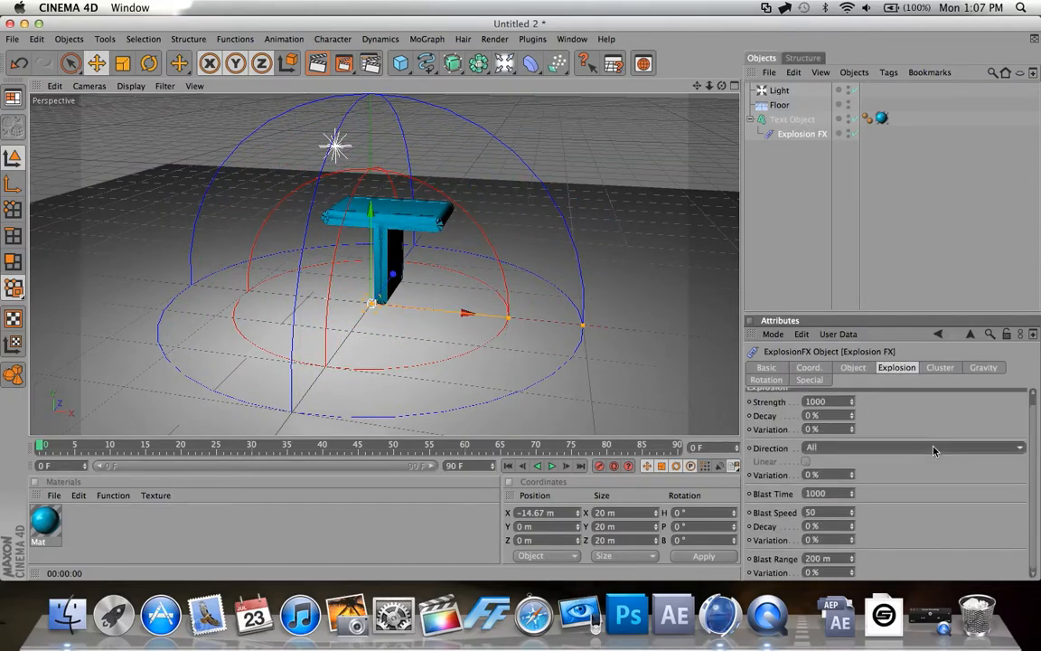
pyautogui.scroll(5, 932, 448)
pyautogui.scroll(1, 876, 418)
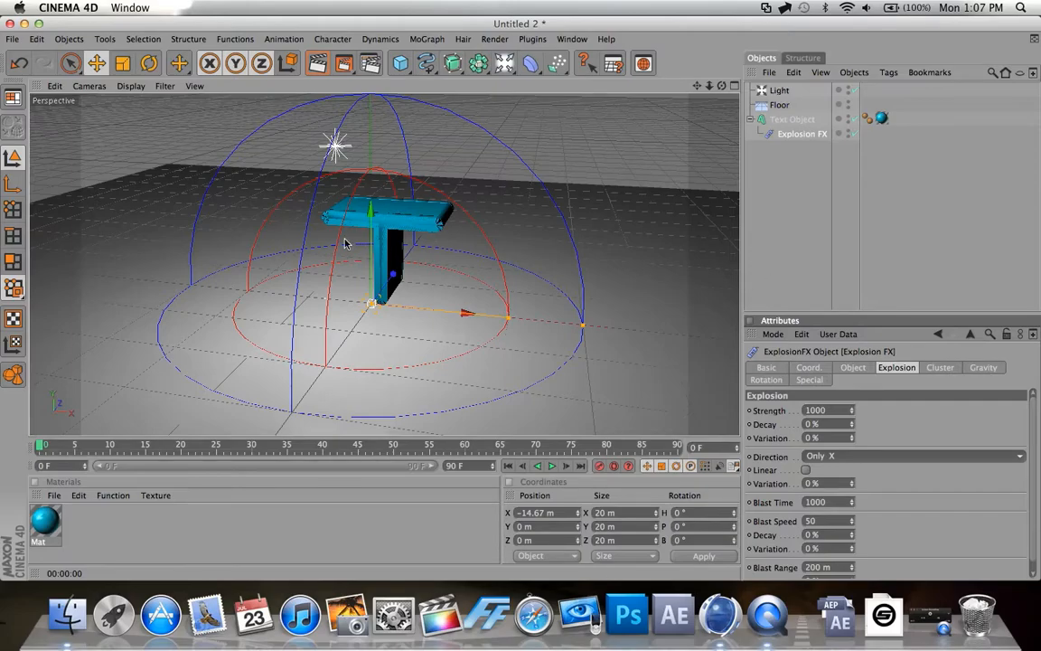
# - Delete the Explosion FX deformer from under the Text Object
pyautogui.click(795, 136)
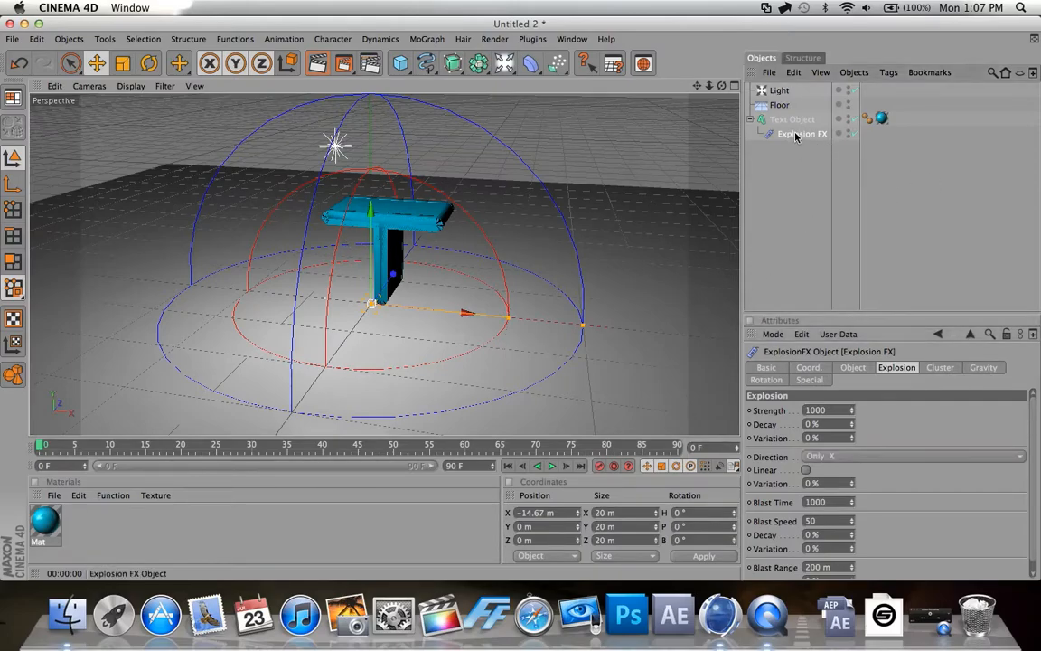
pyautogui.press('Delete')
# - Open the Thrausi plugin for the Text Object and set the number of pieces to 30
pyautogui.click(790, 119)
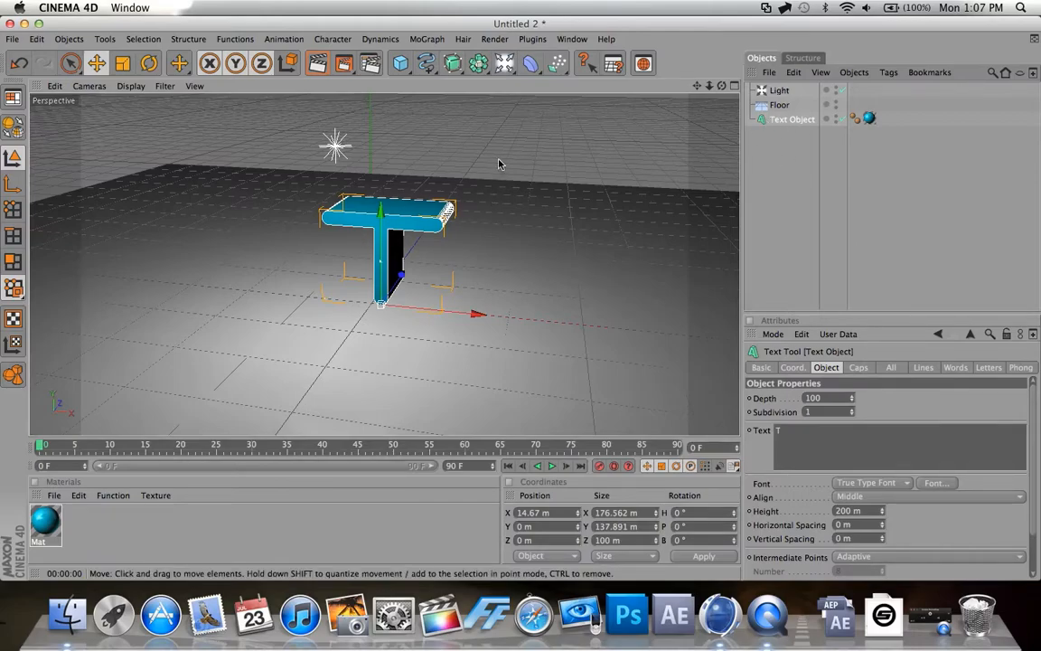
pyautogui.click(531, 41)
pyautogui.moveTo(534, 91)
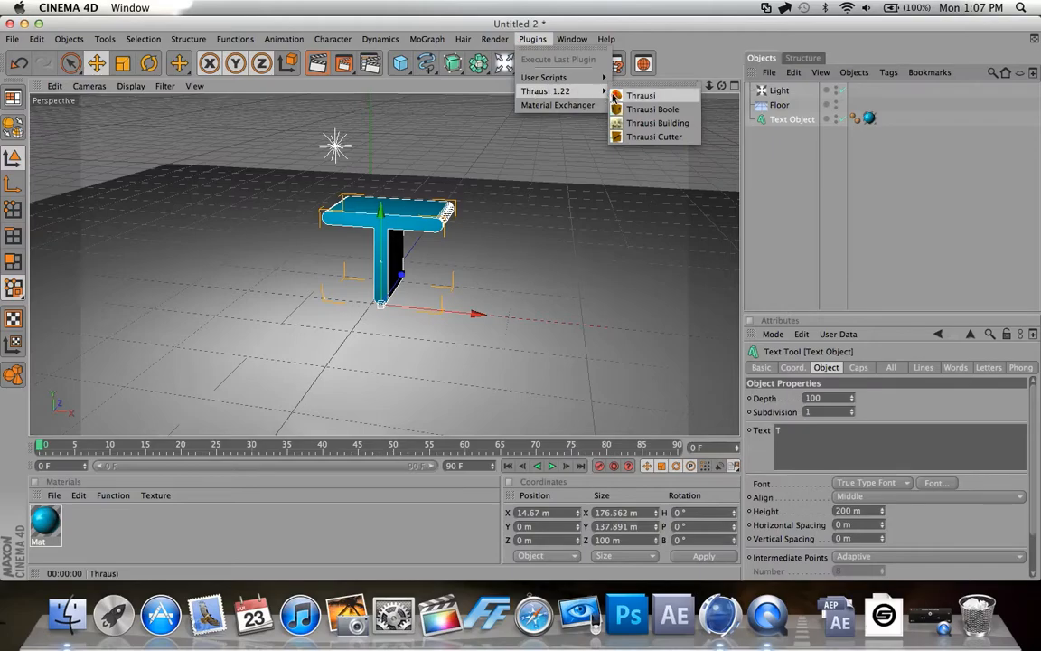
pyautogui.click(641, 94)
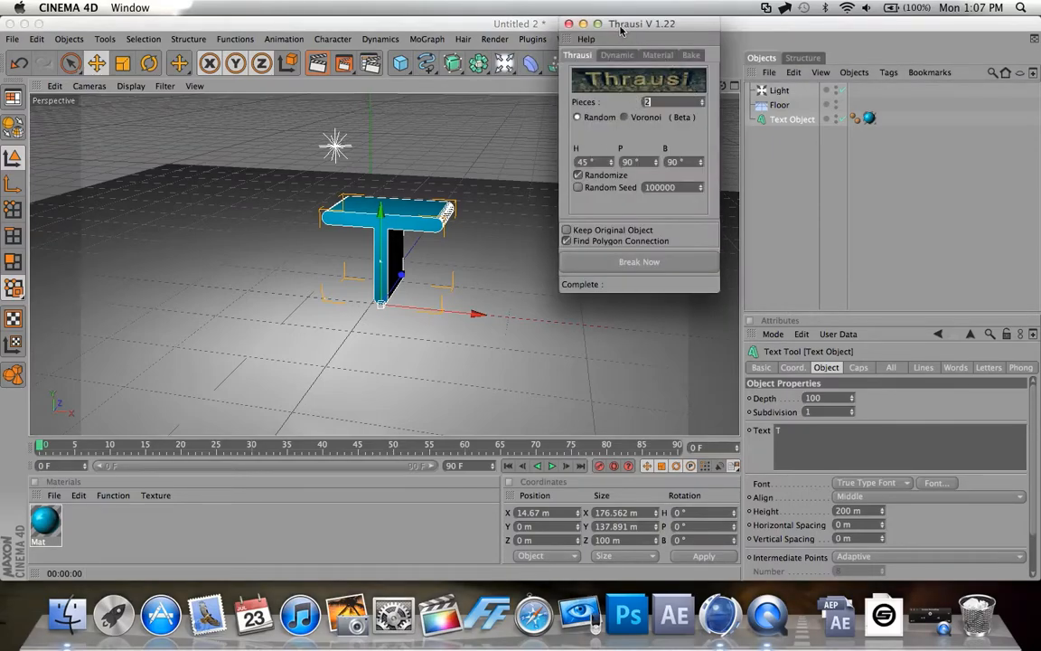
pyautogui.moveTo(635, 24); pyautogui.dragTo(192, 30)
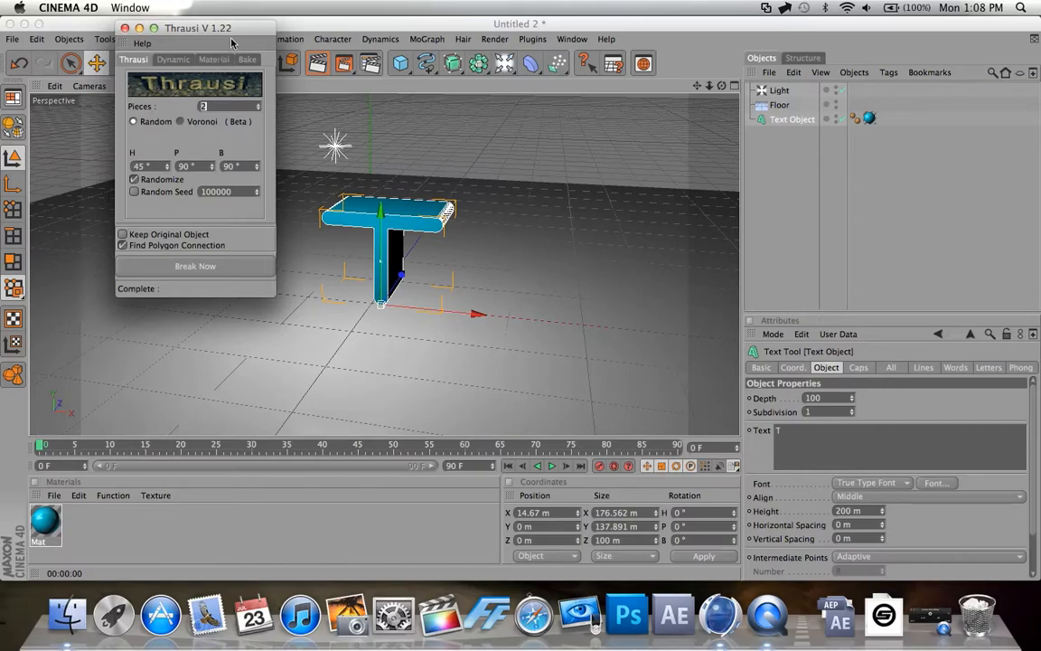
pyautogui.moveTo(238, 34); pyautogui.dragTo(289, 34)
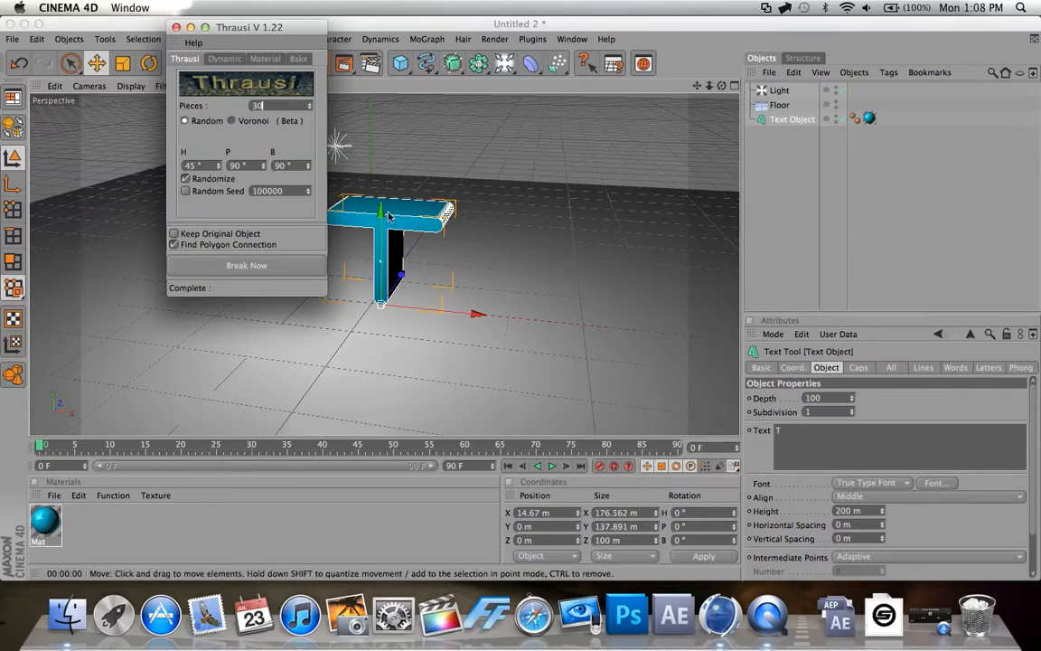
# - Break the Text Object with Thrausi in Random mode and close the plugin window
pyautogui.click(800, 123)
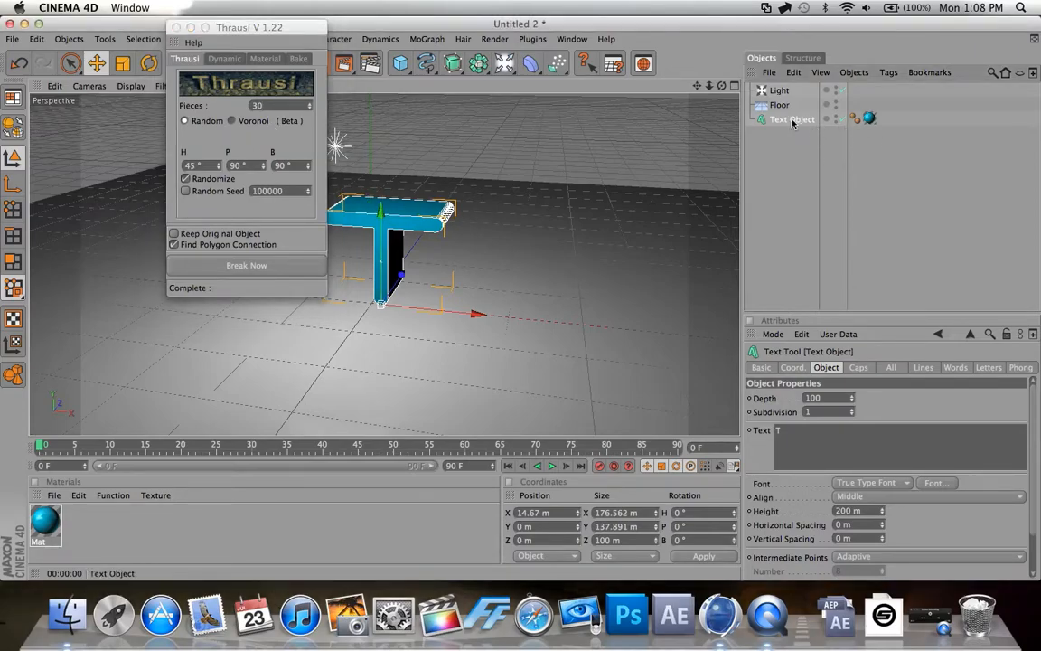
pyautogui.click(287, 105)
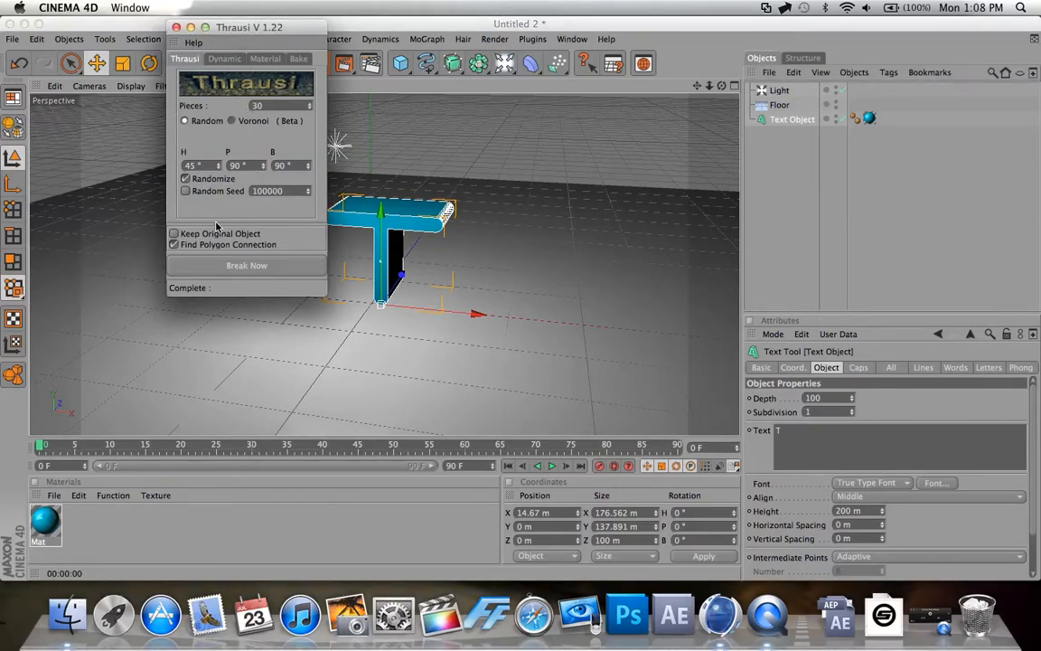
pyautogui.click(237, 268)
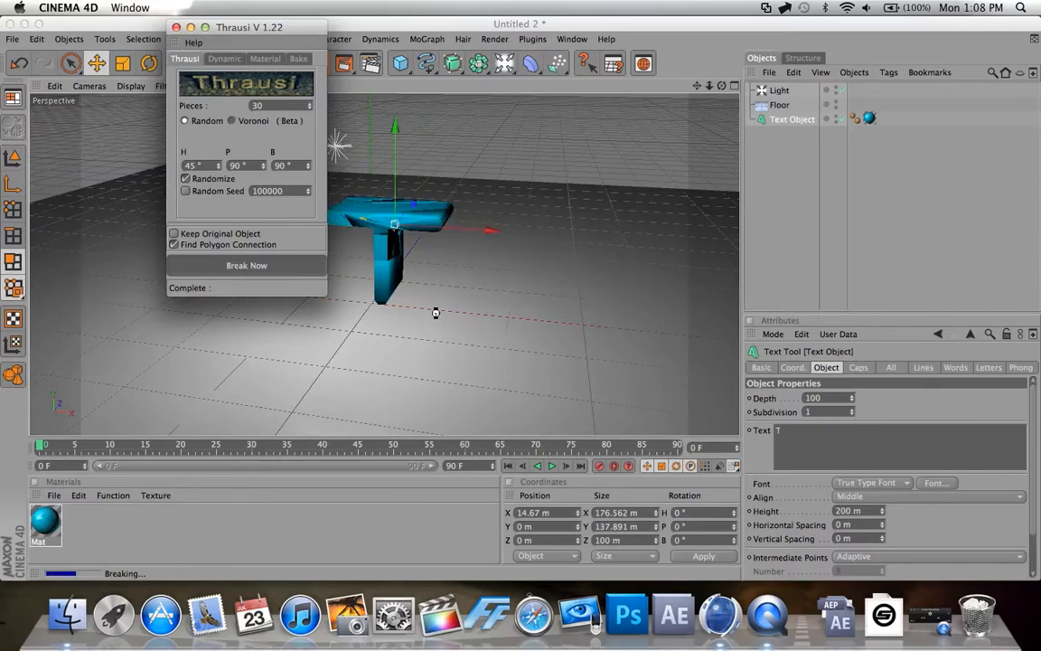
pyautogui.click(177, 28)
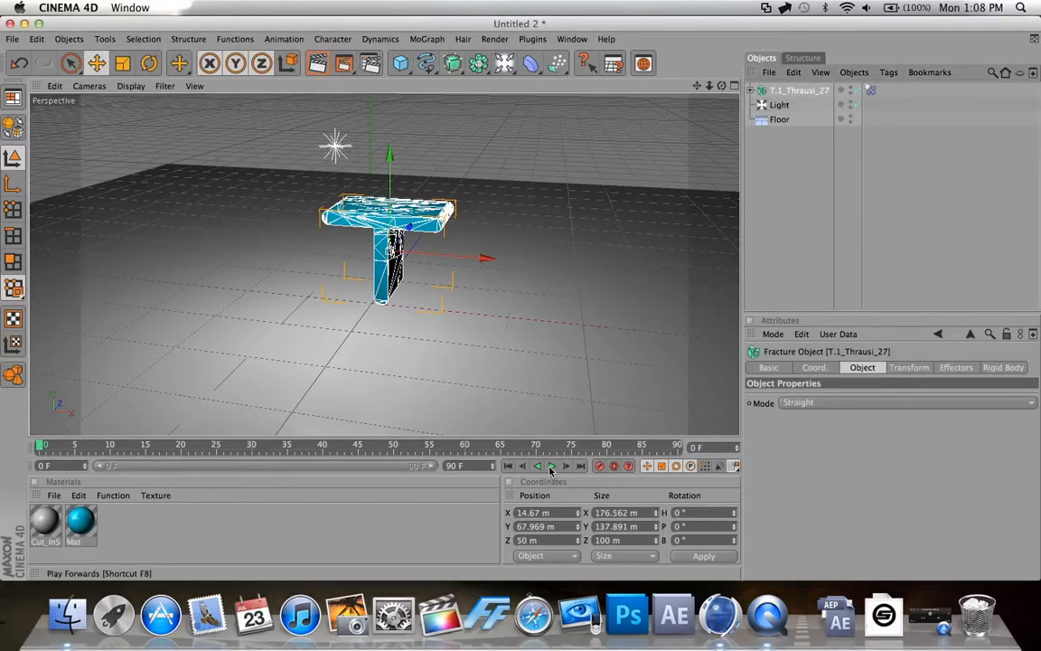
# - Play the animation to check how the fractured letter falls, and return to the first frame
pyautogui.click(552, 466)
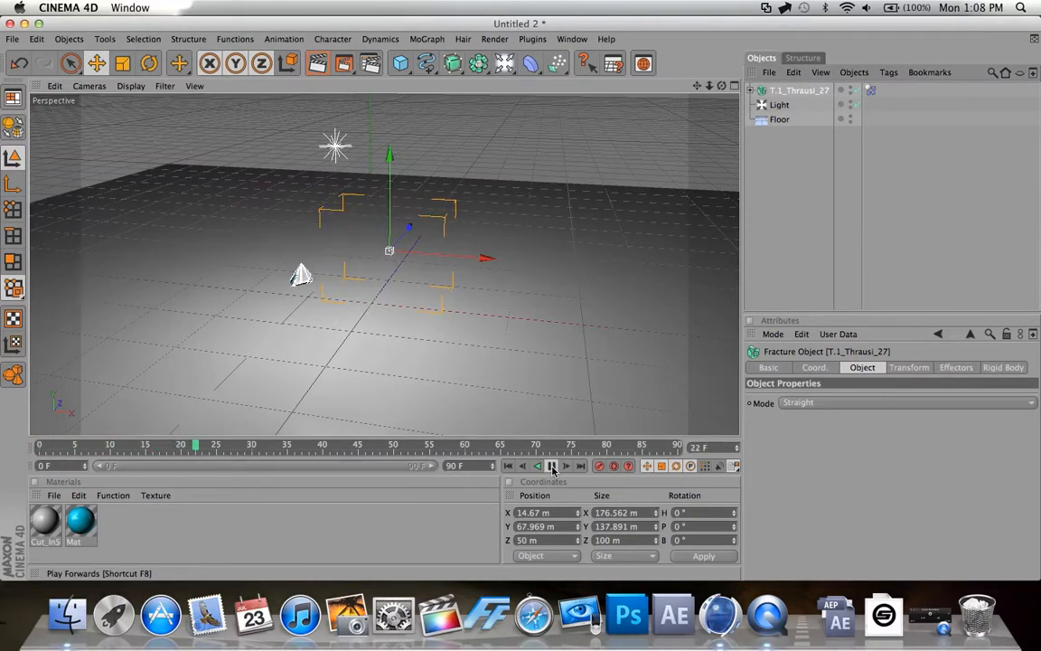
pyautogui.click(552, 467)
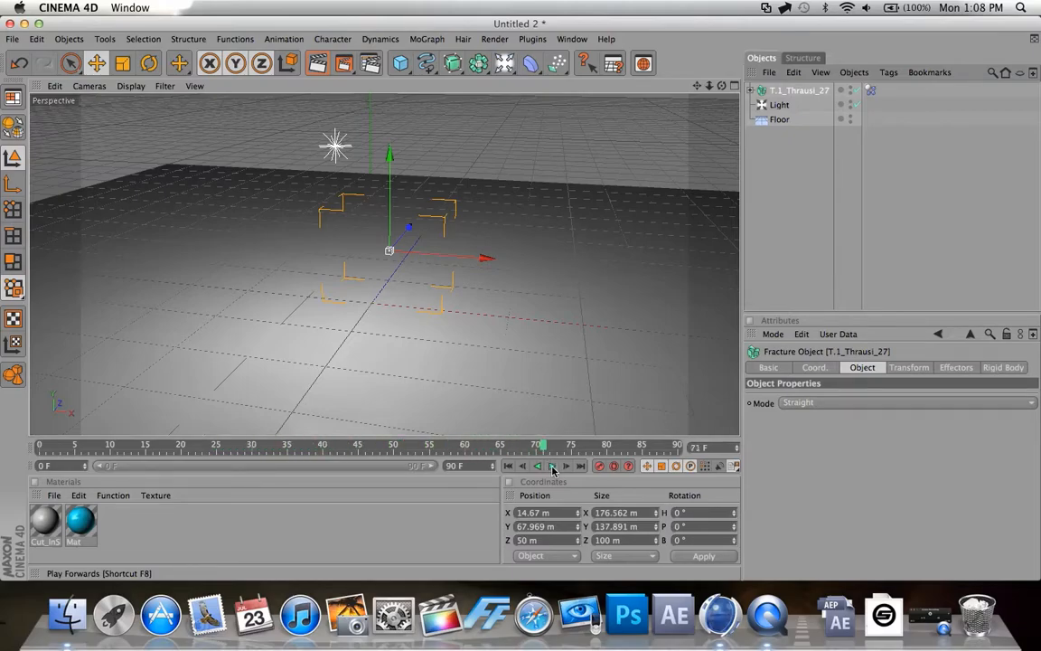
pyautogui.click(508, 465)
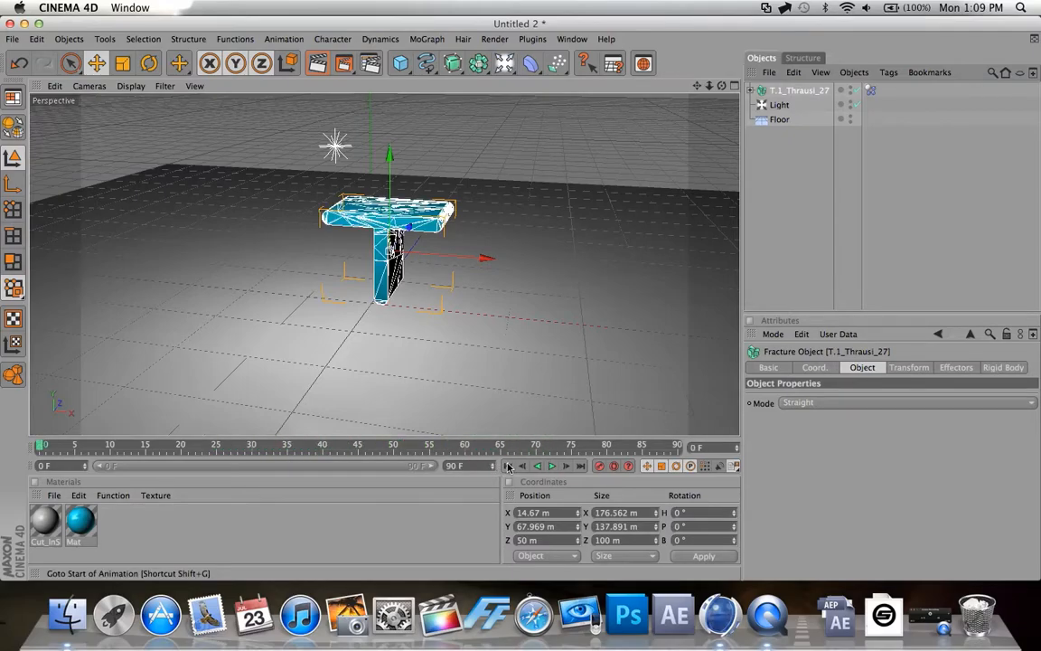
# - Move the floor back along the Z axis to about 326 m and deselect it
pyautogui.click(304, 277)
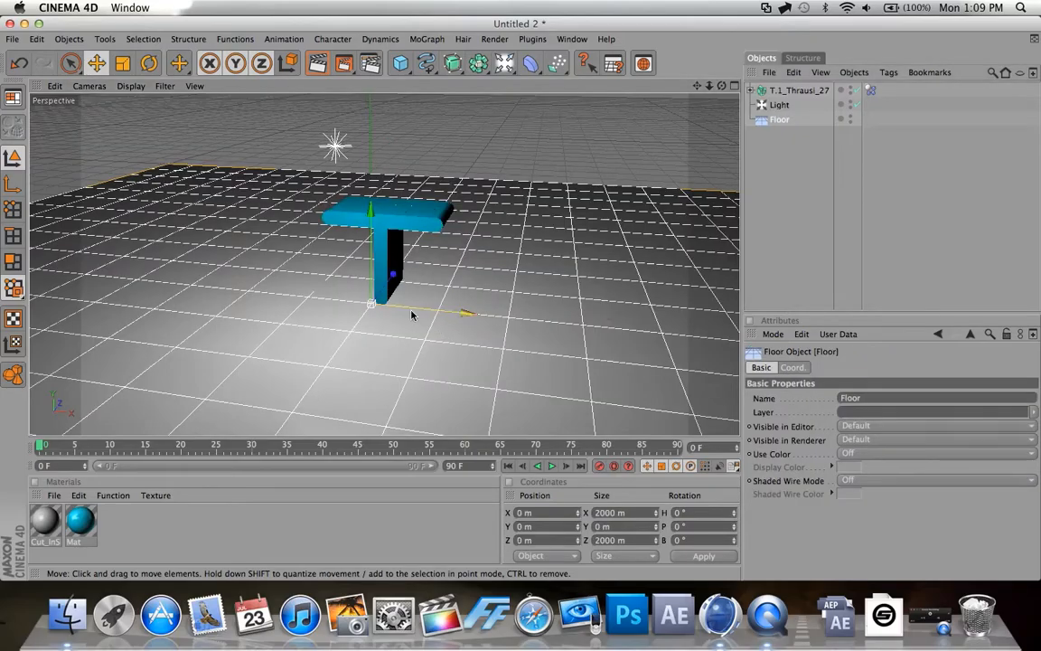
pyautogui.moveTo(396, 269); pyautogui.dragTo(433, 220)
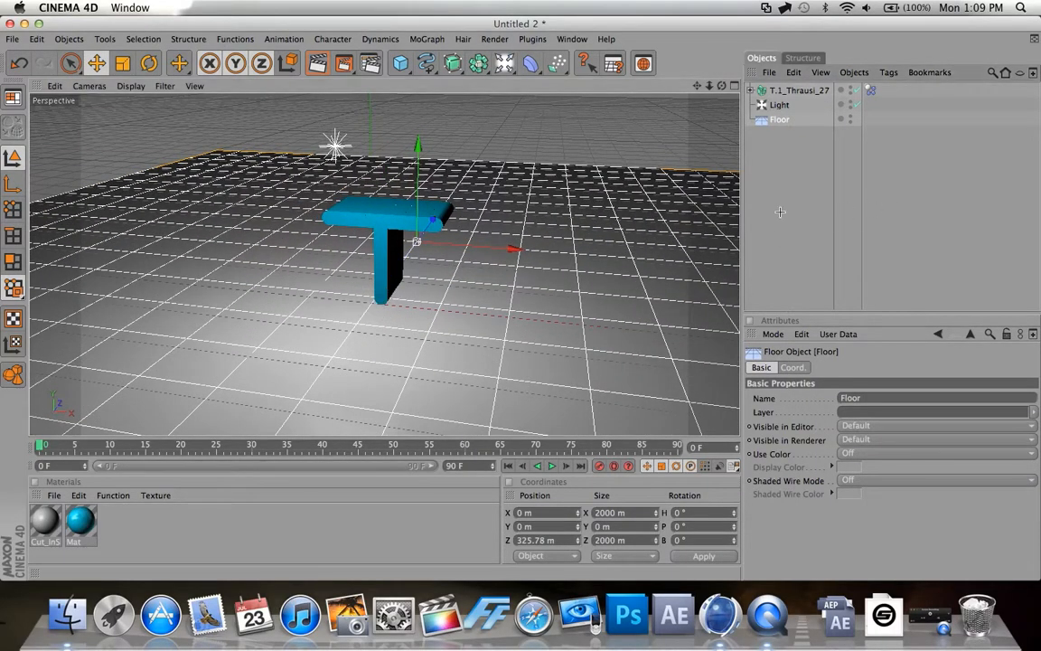
pyautogui.click(779, 215)
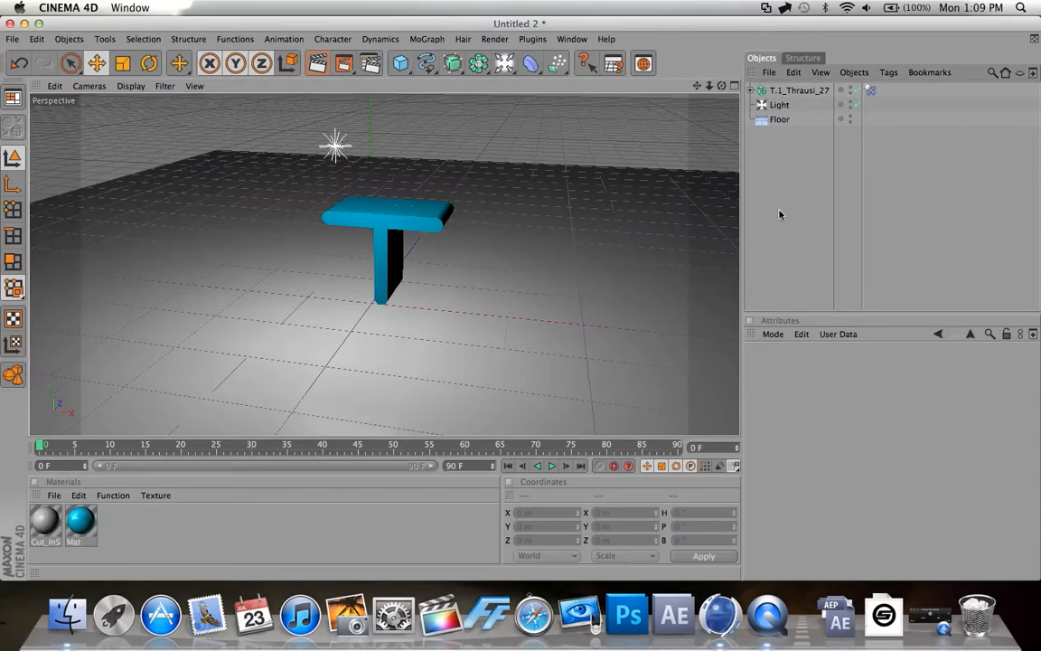
# - Add a MoGraph Rigid Body tag to the Floor object
pyautogui.rightClick(780, 124)
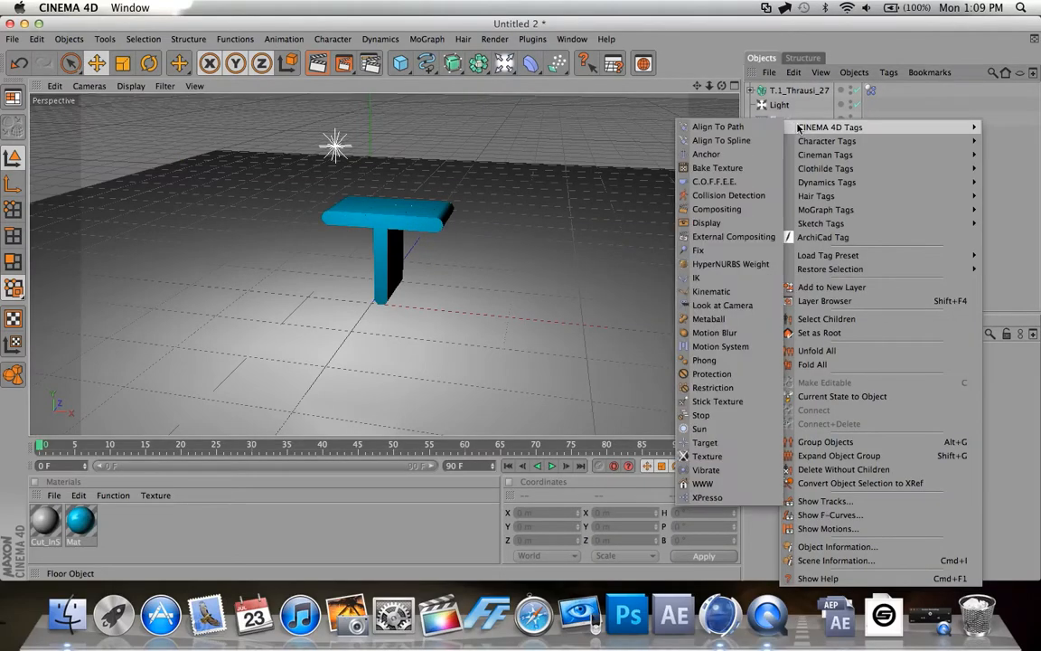
pyautogui.moveTo(814, 211)
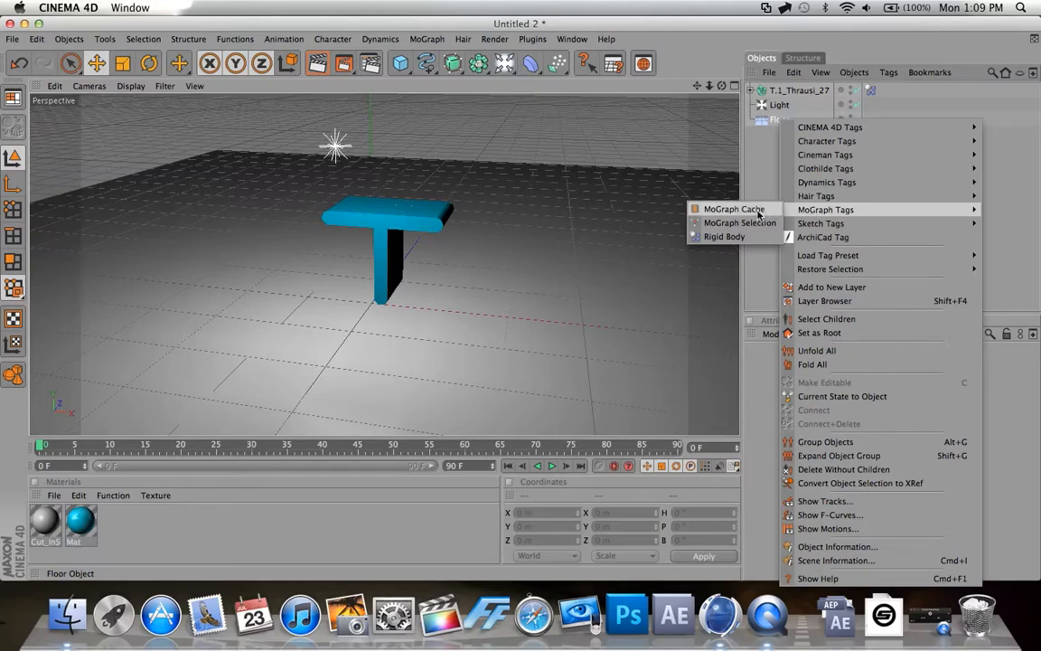
pyautogui.click(723, 237)
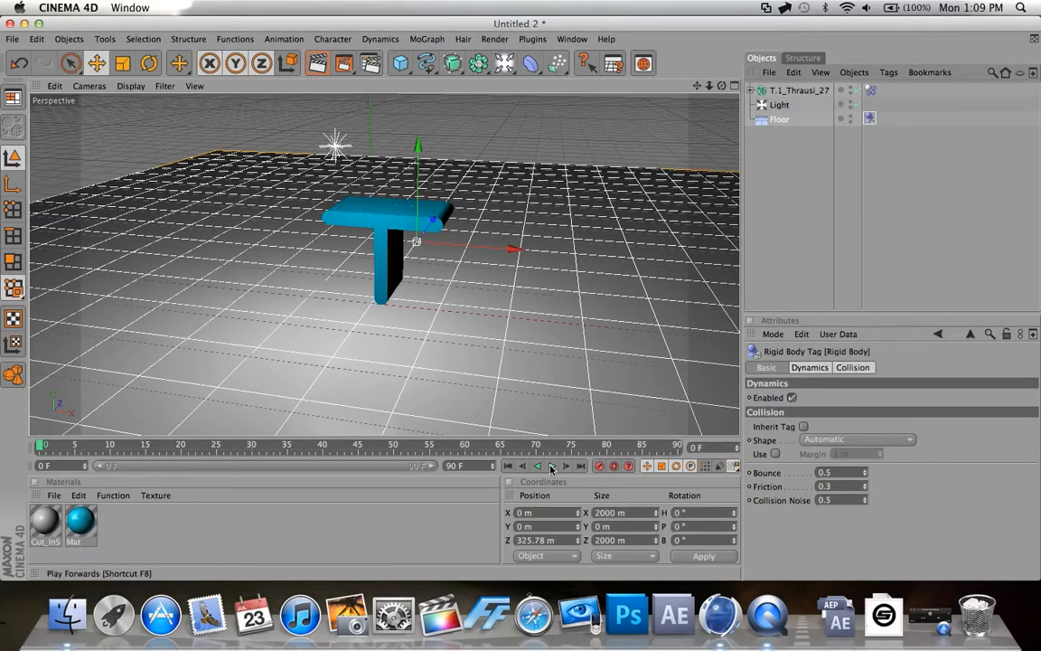
# - Play the animation to check how the fractured letter lands on the floor, and return to the first frame
pyautogui.click(551, 466)
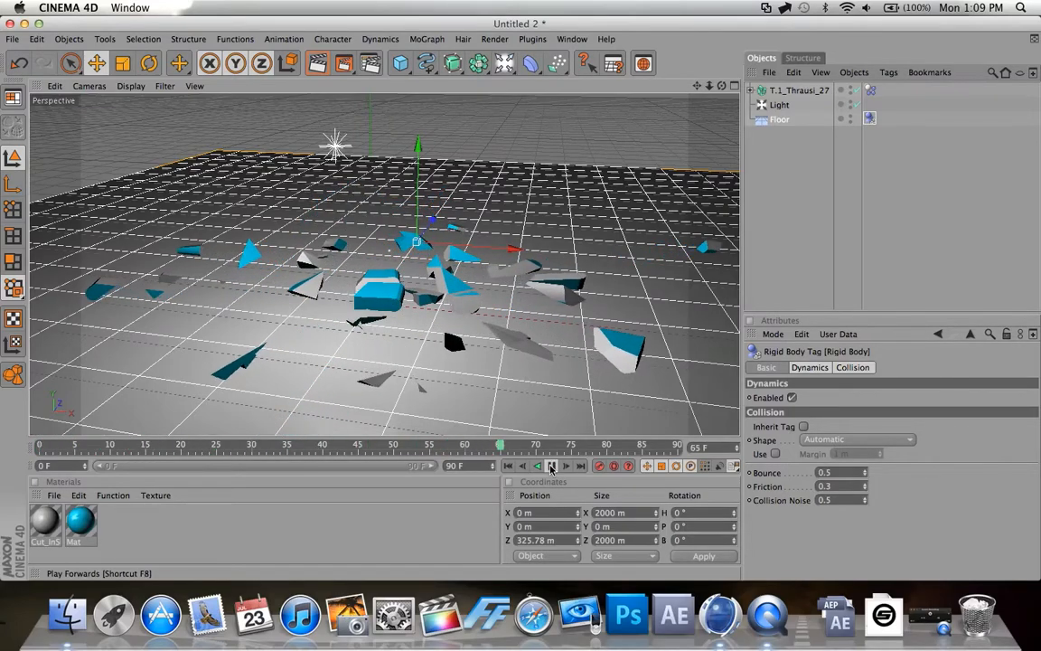
pyautogui.click(551, 466)
pyautogui.click(508, 465)
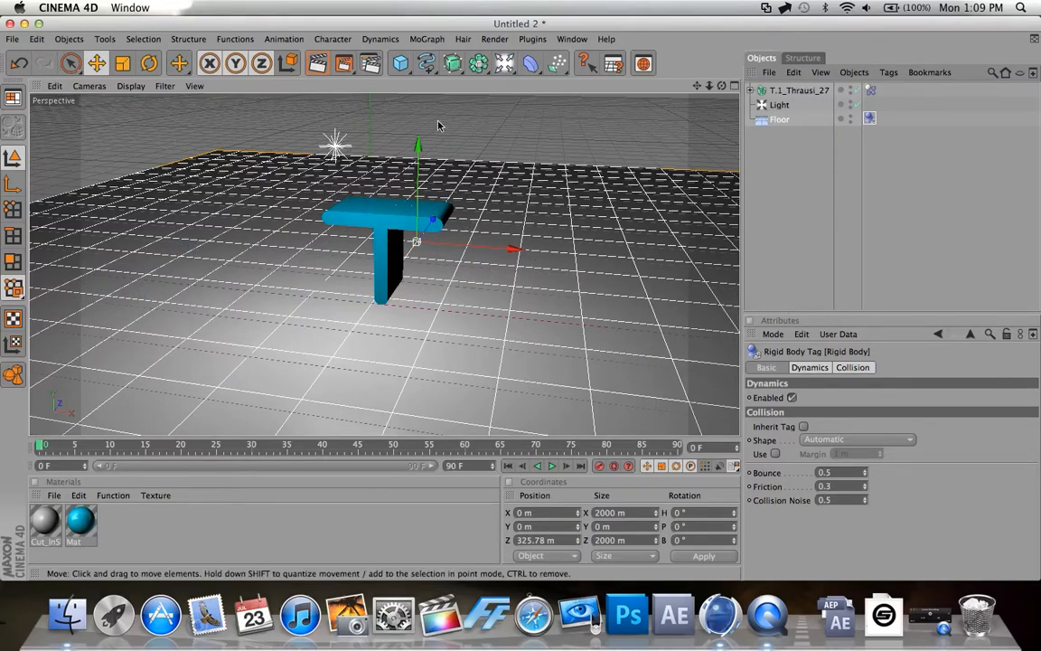
# - Add a cube around the letter's stem, about 202 × 200 × 208 m, positioned at about X 5 m and Z 46 m
pyautogui.click(400, 62)
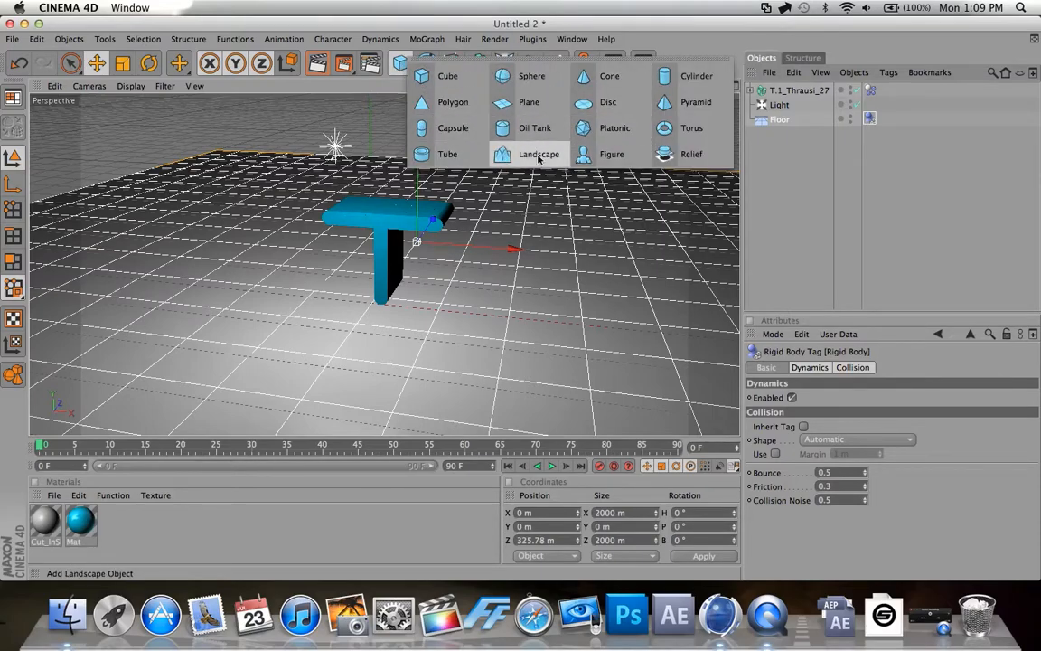
pyautogui.click(450, 83)
pyautogui.moveTo(394, 277); pyautogui.dragTo(400, 264)
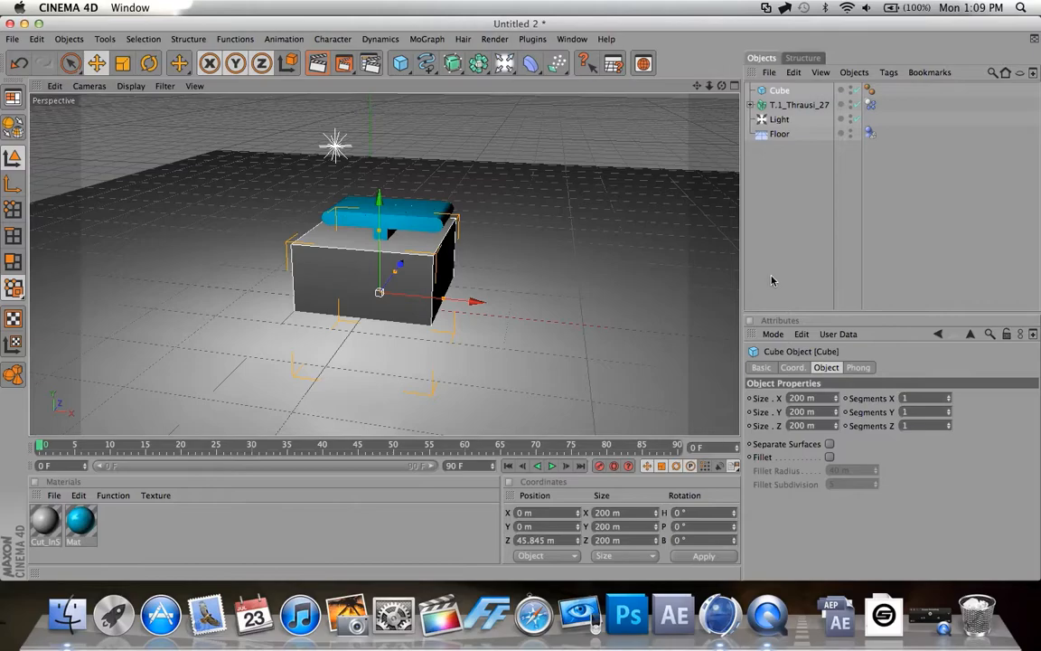
pyautogui.moveTo(835, 398)
pyautogui.mouseDown()
pyautogui.moveTo(949, 399)
pyautogui.moveTo(854, 398)
pyautogui.mouseUp()
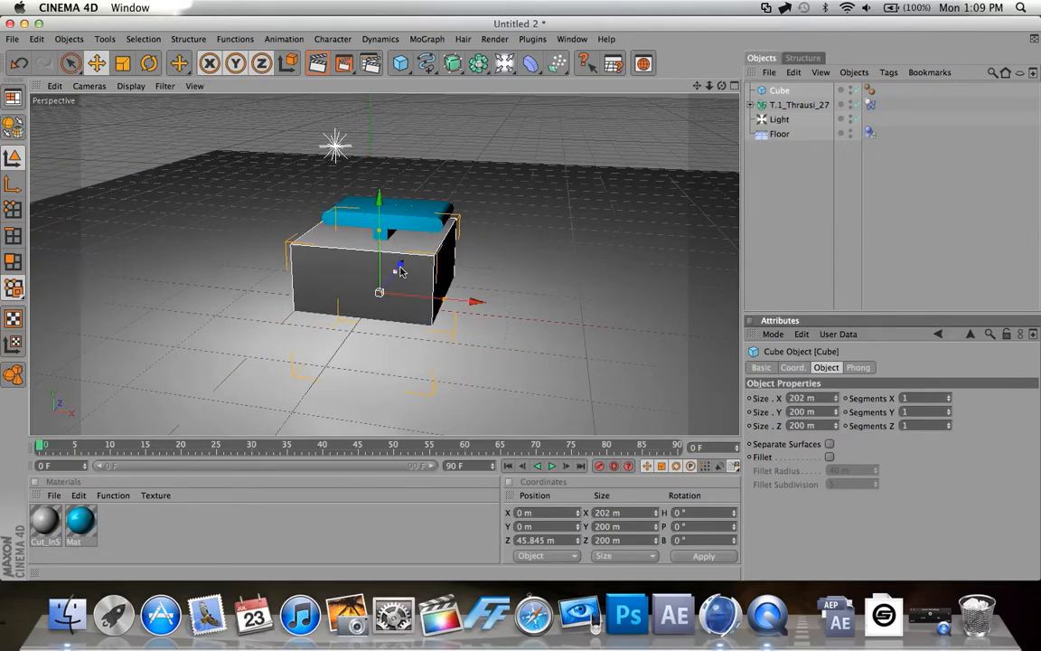
pyautogui.moveTo(400, 271); pyautogui.dragTo(411, 299)
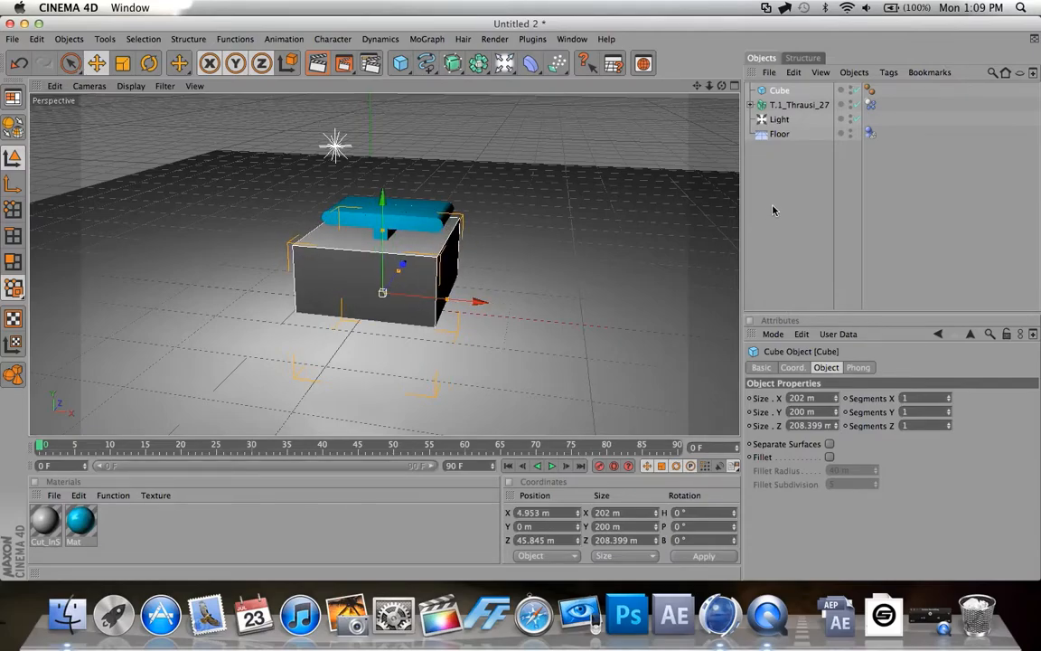
# - Add a MoGraph Rigid Body tag to the Cube object
pyautogui.rightClick(780, 93)
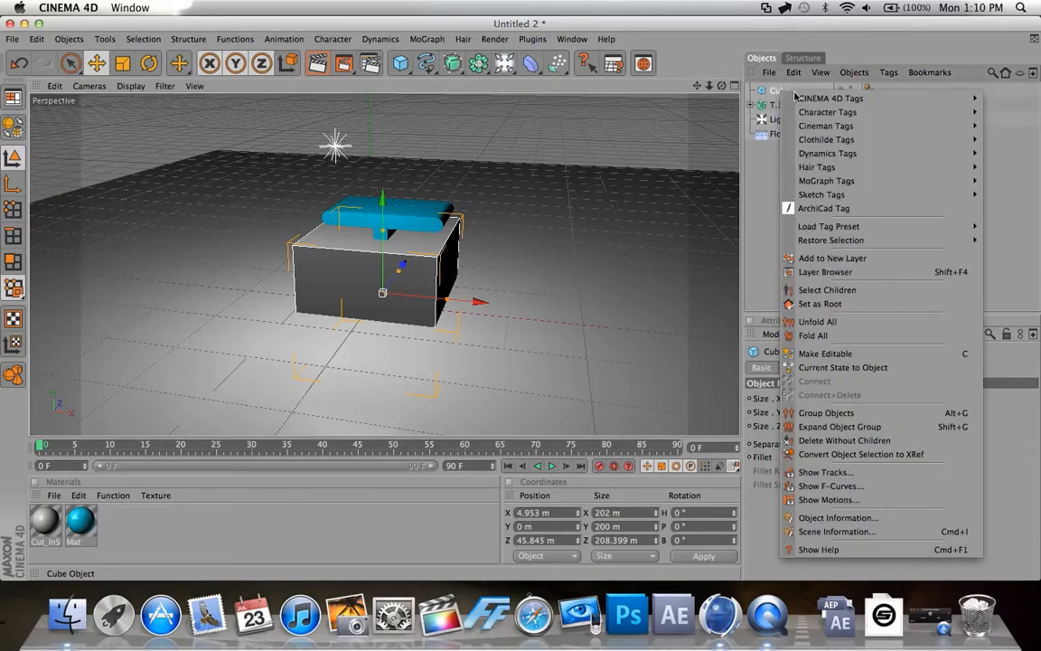
pyautogui.moveTo(818, 180)
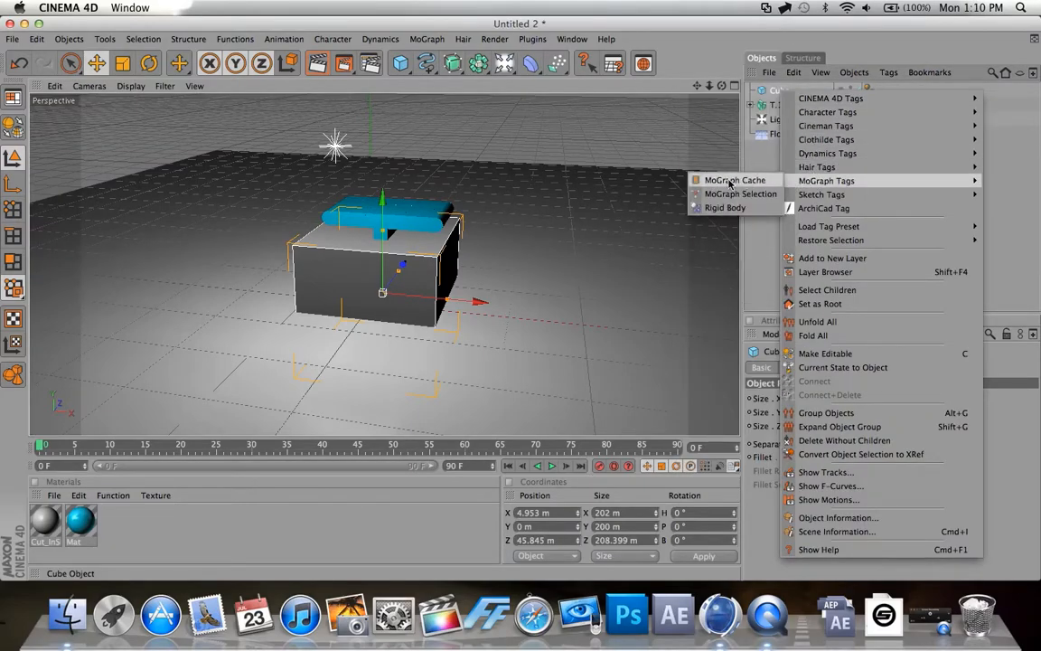
pyautogui.click(726, 208)
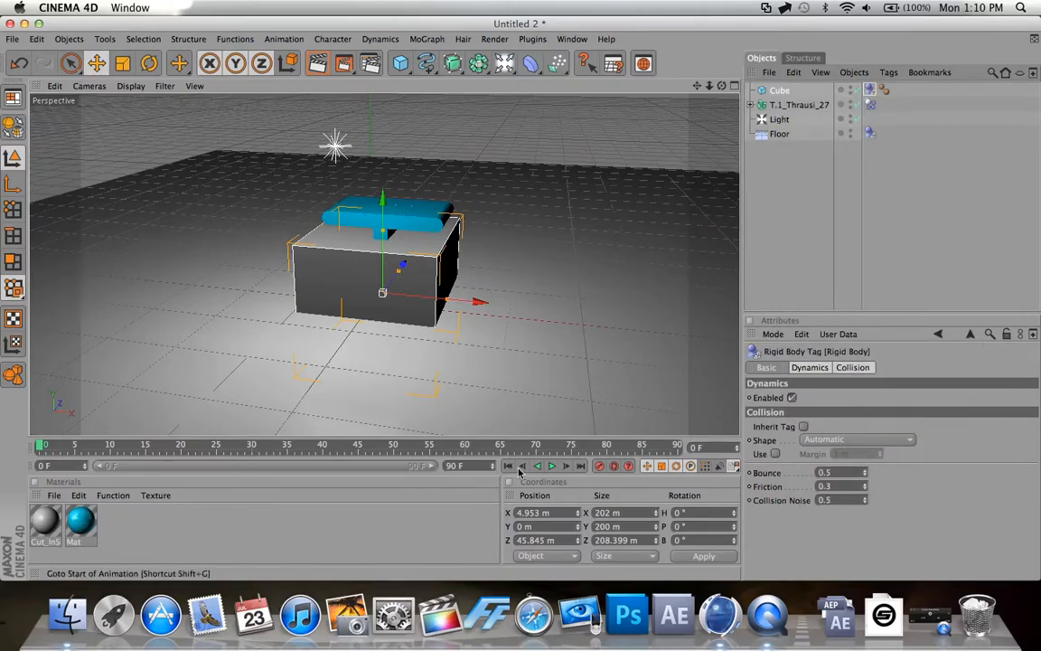
# - Play the cube collision from the start and preview a viewport render of frame 5
pyautogui.click(552, 466)
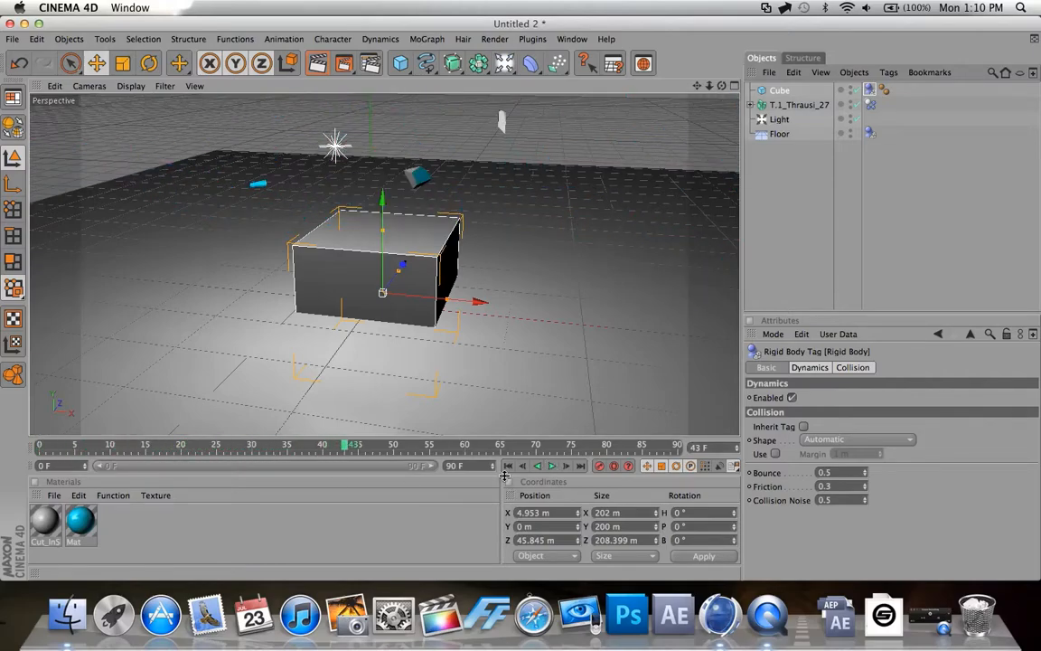
pyautogui.click(508, 465)
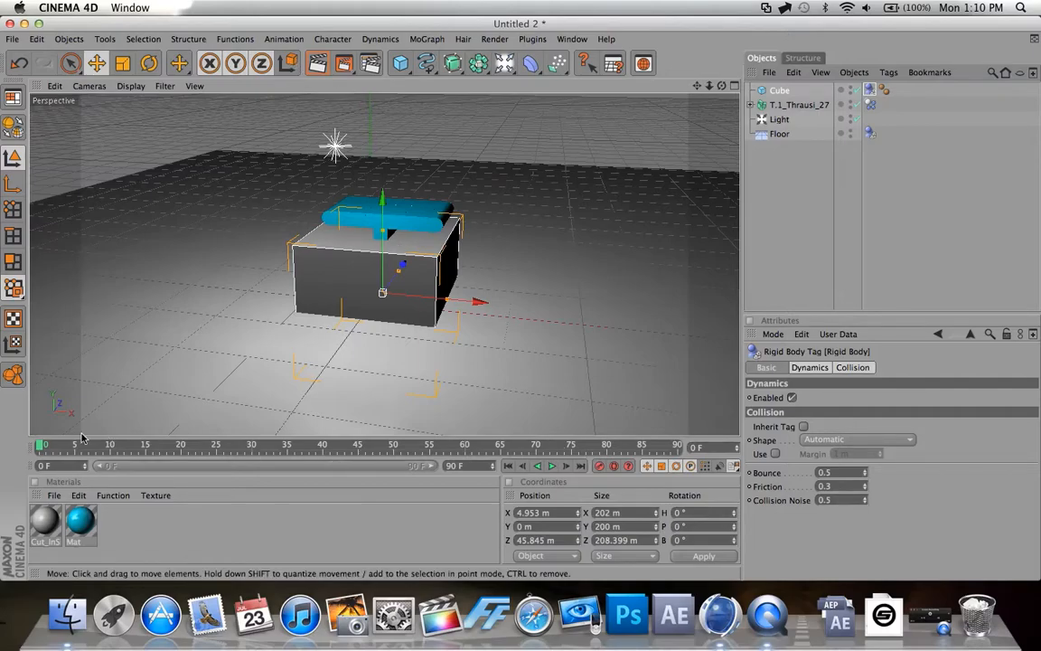
pyautogui.moveTo(41, 446); pyautogui.dragTo(75, 449)
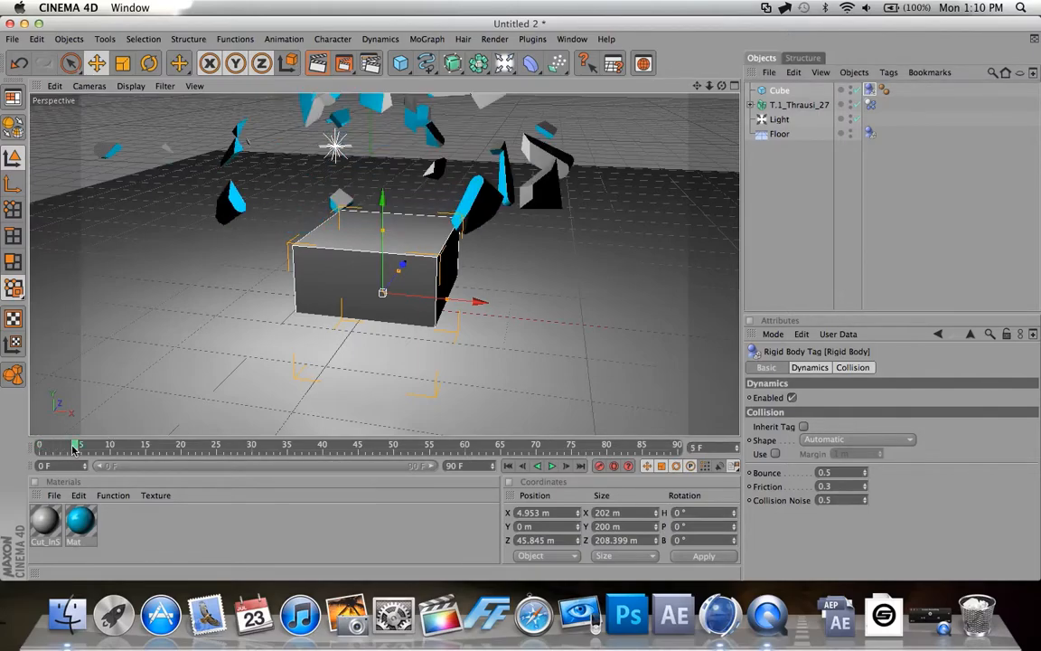
pyautogui.click(318, 63)
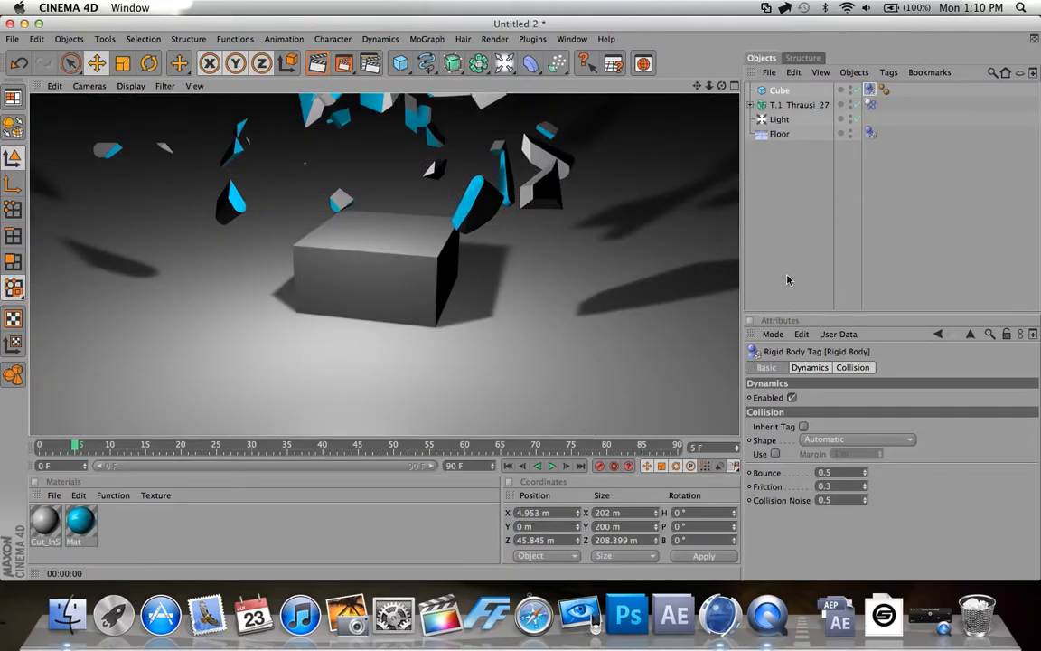
pyautogui.click(807, 246)
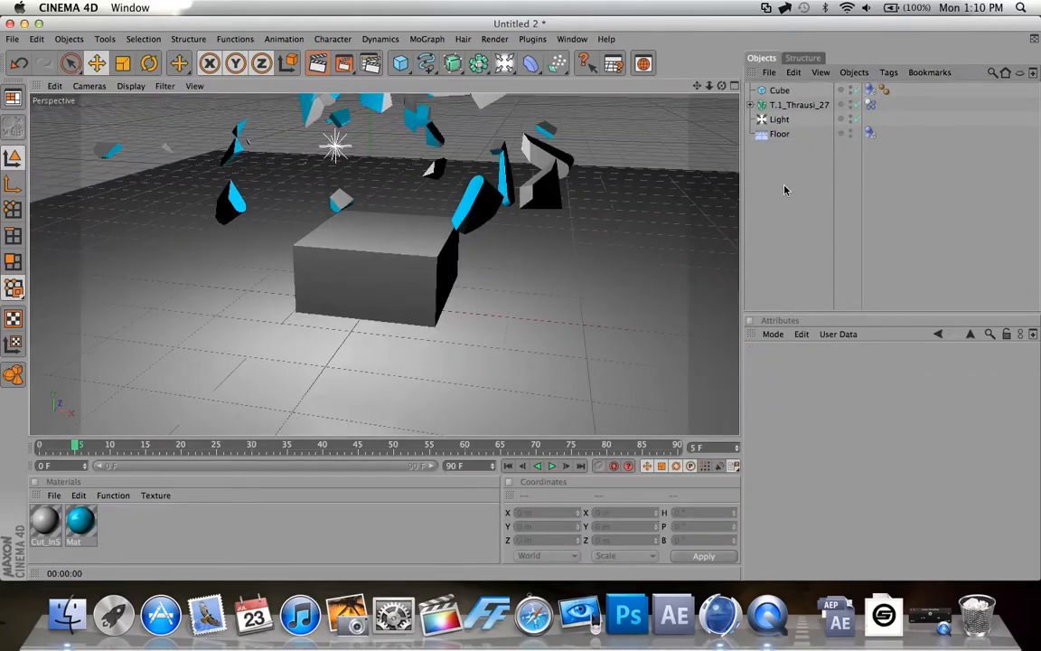
# - Add a Compositing tag to the cube and disable Cast Shadows, Receive Shadows and Seen by Camera, Rays, GI and Transparency
pyautogui.rightClick(777, 94)
pyautogui.moveTo(807, 102)
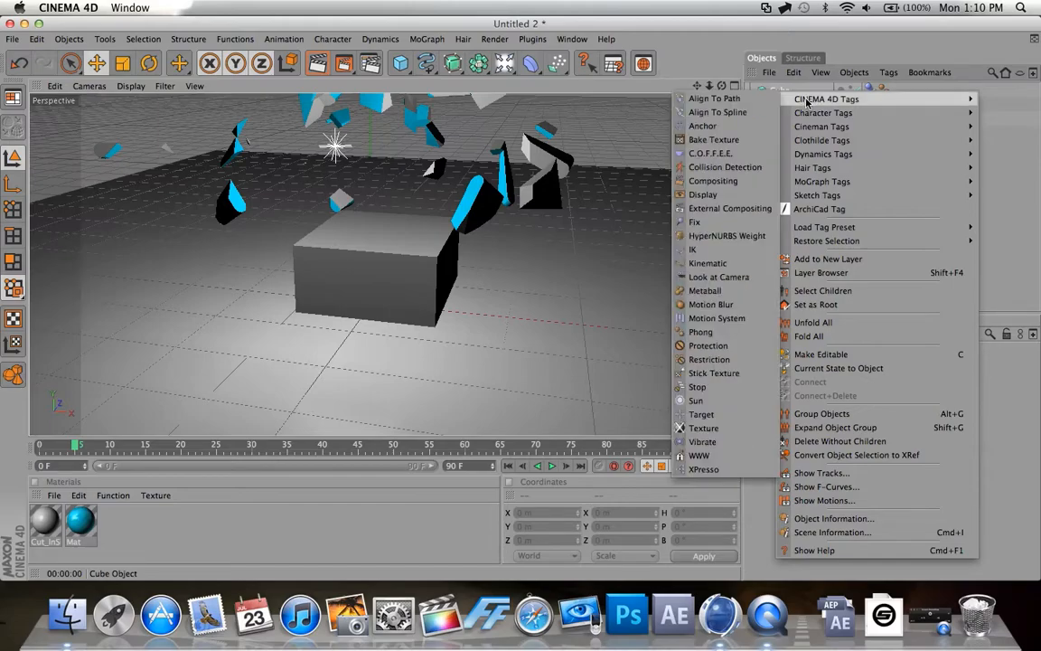
pyautogui.click(721, 181)
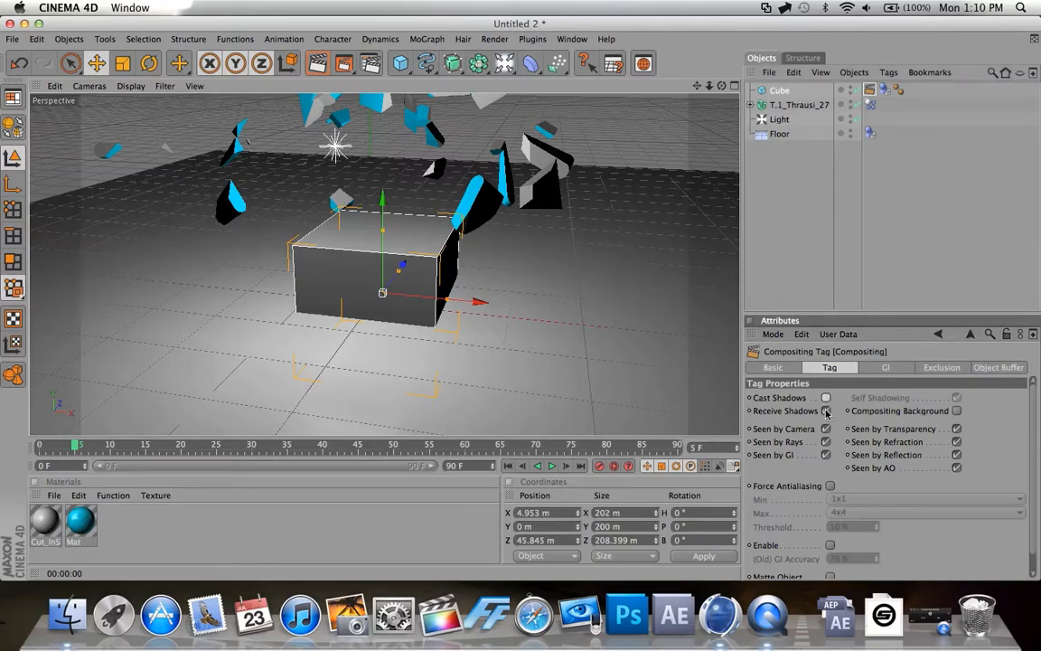
pyautogui.click(825, 397)
pyautogui.click(825, 410)
pyautogui.click(825, 428)
pyautogui.click(825, 442)
pyautogui.click(825, 456)
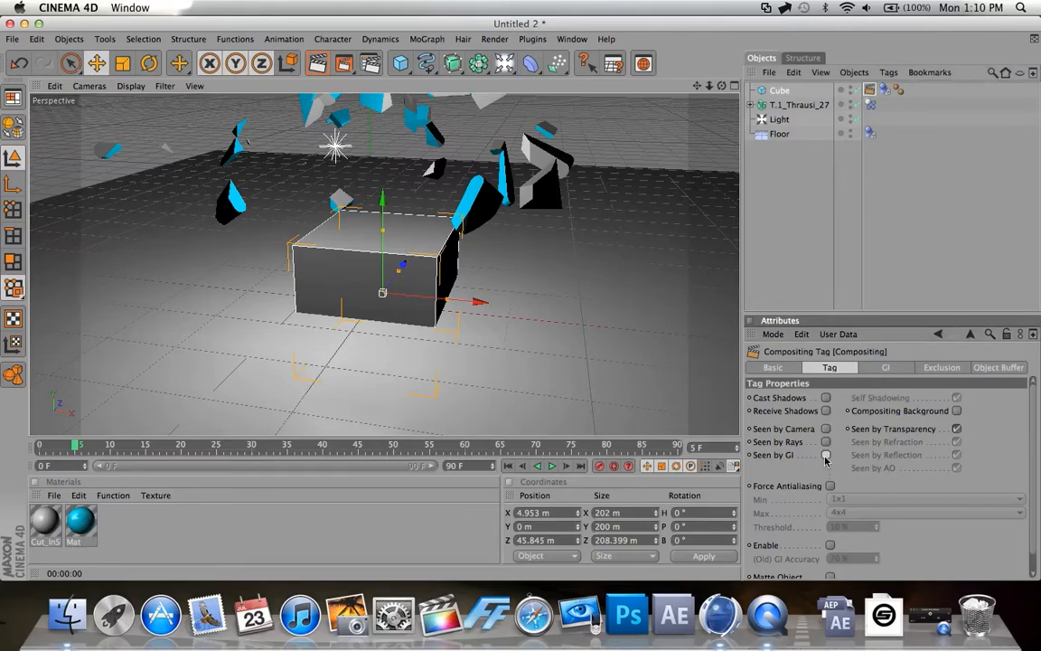
pyautogui.click(956, 428)
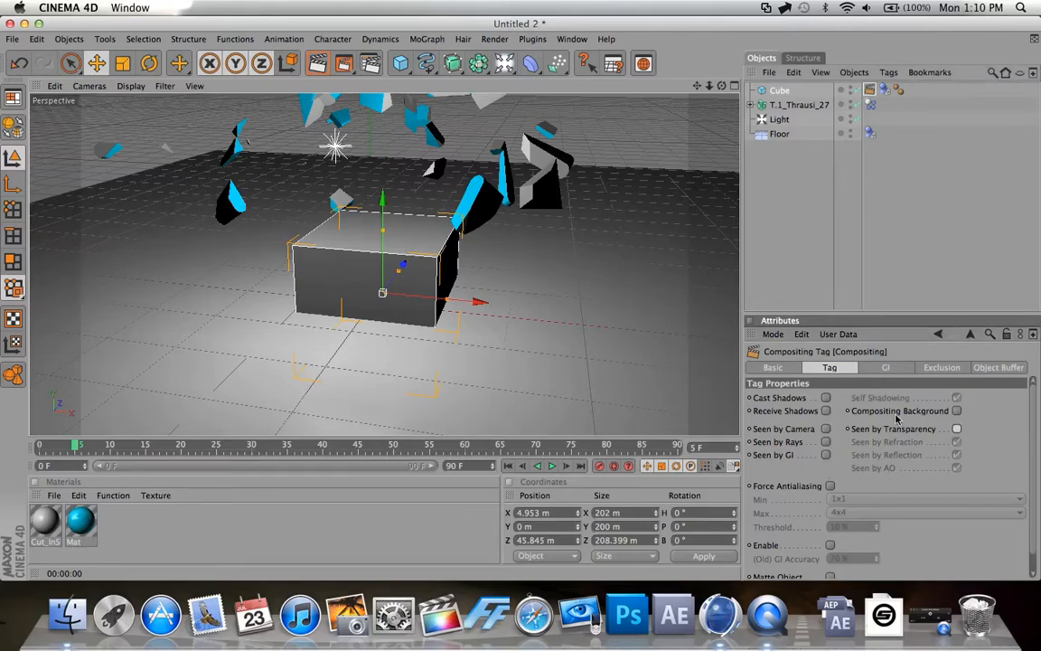
# - Render the viewport to check that the cube is hidden, and return to the first frame
pyautogui.click(318, 63)
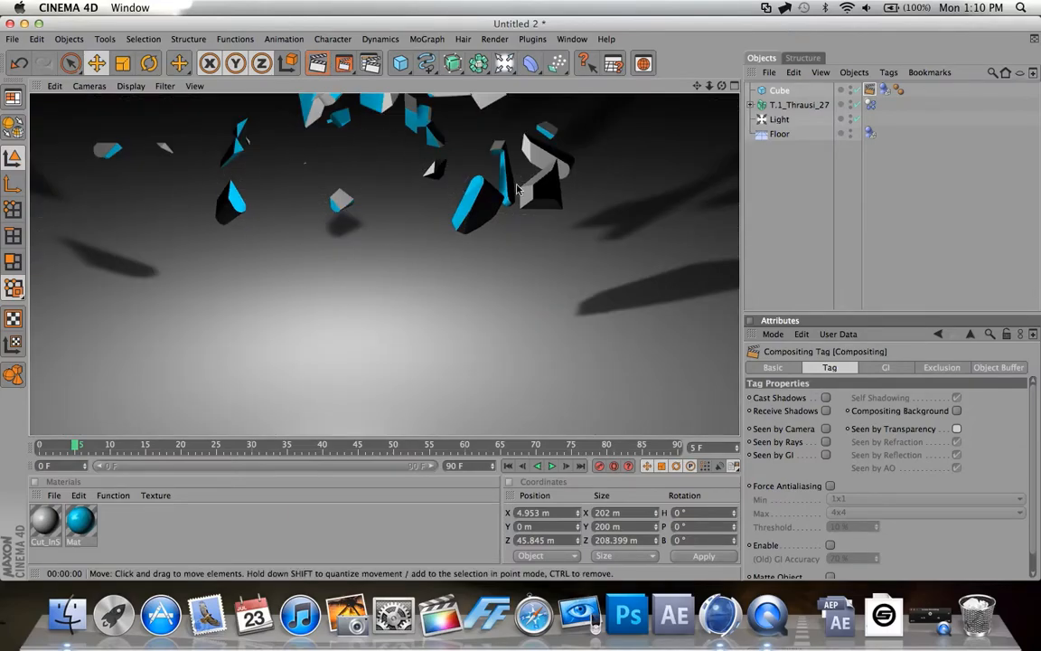
pyautogui.click(811, 256)
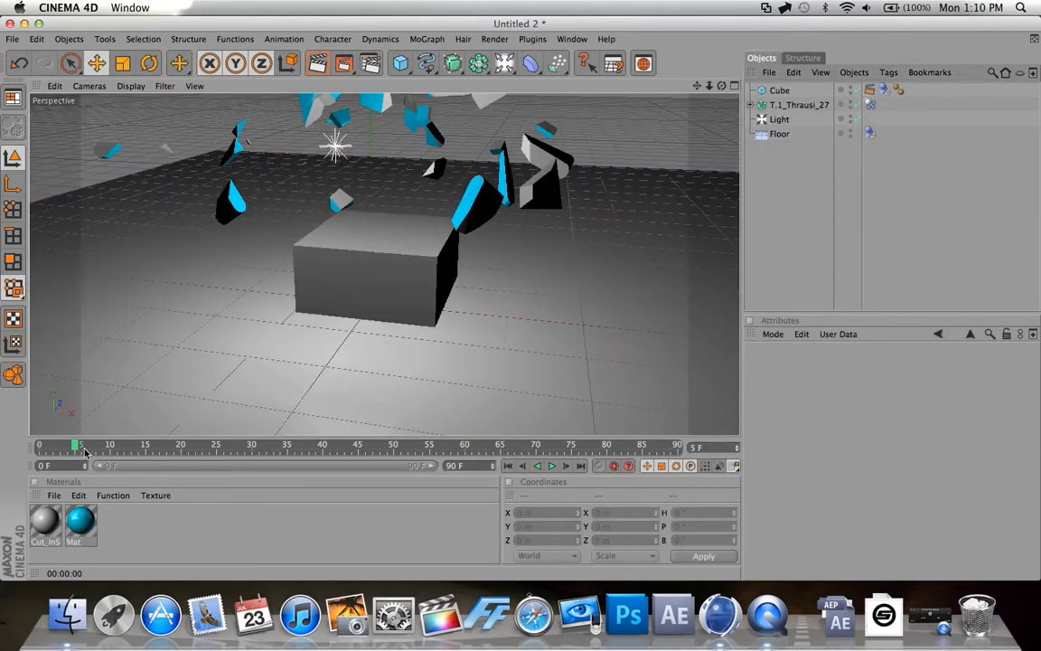
pyautogui.click(33, 445)
# - Move the cube along X to about 114 m and raise it to about 32 m in Y
pyautogui.click(381, 289)
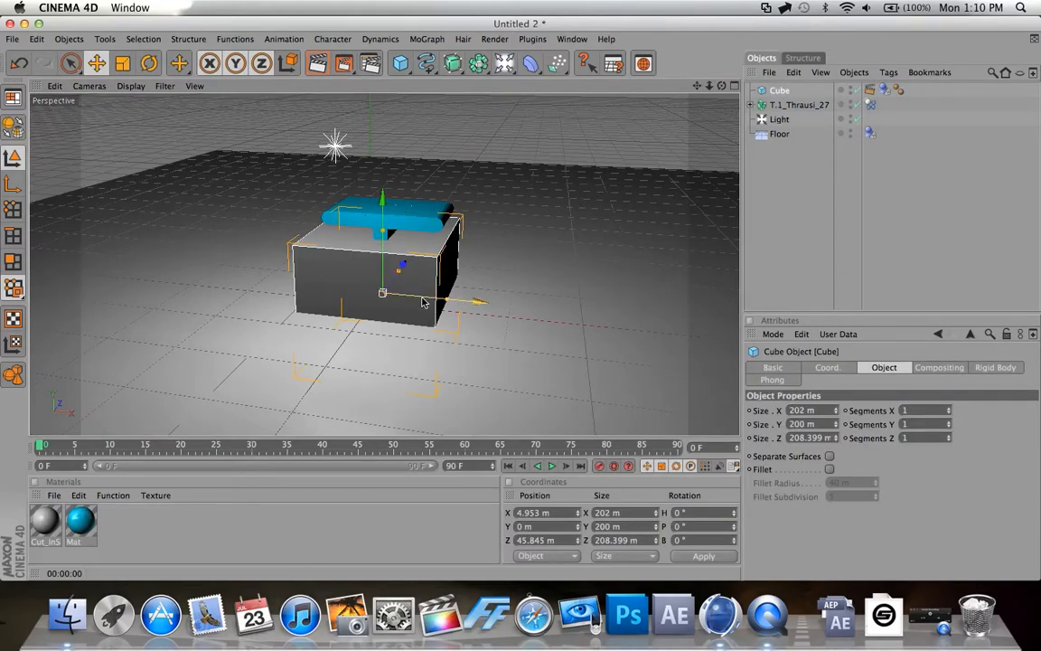
pyautogui.moveTo(414, 304); pyautogui.dragTo(488, 305)
pyautogui.moveTo(457, 260); pyautogui.dragTo(458, 239)
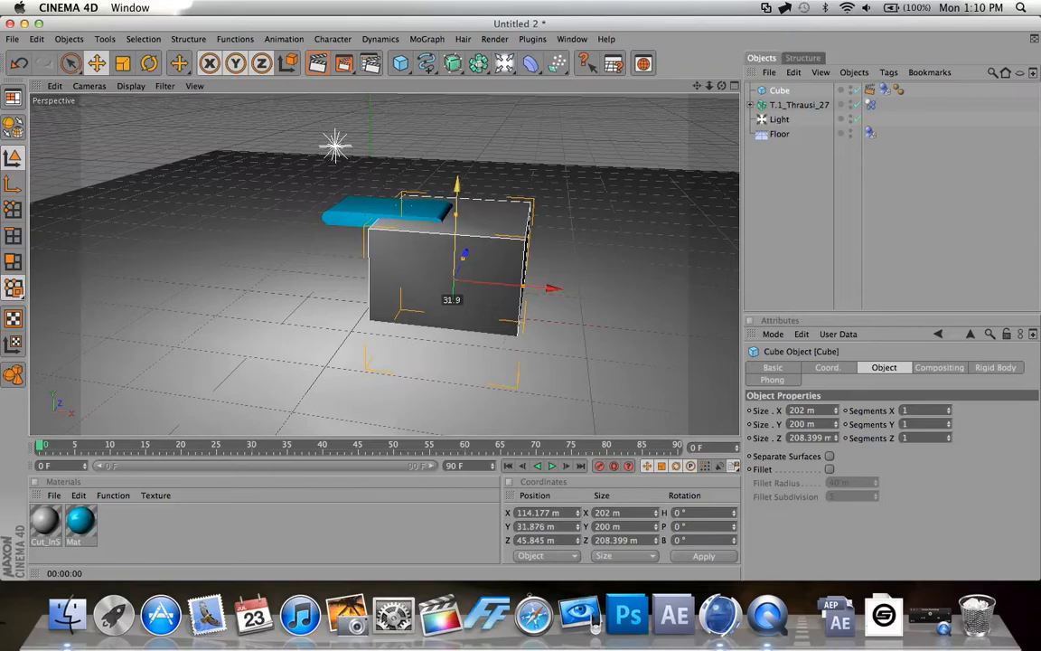
# - Play the animation to check how the raised, offset cube scatters the pieces, and return to the first frame
pyautogui.click(552, 466)
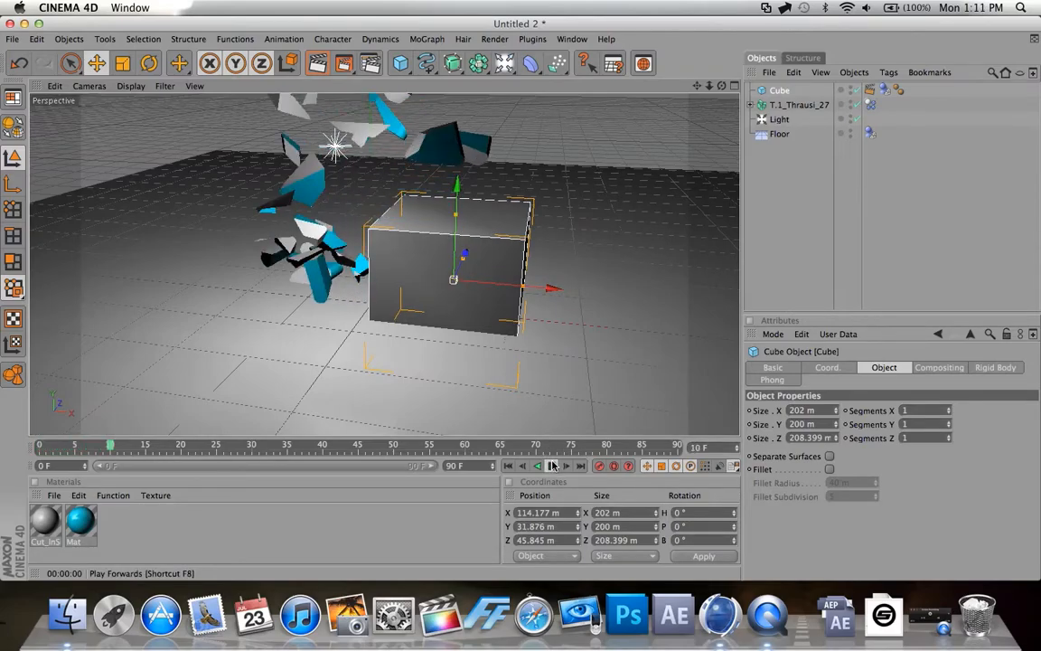
pyautogui.click(552, 465)
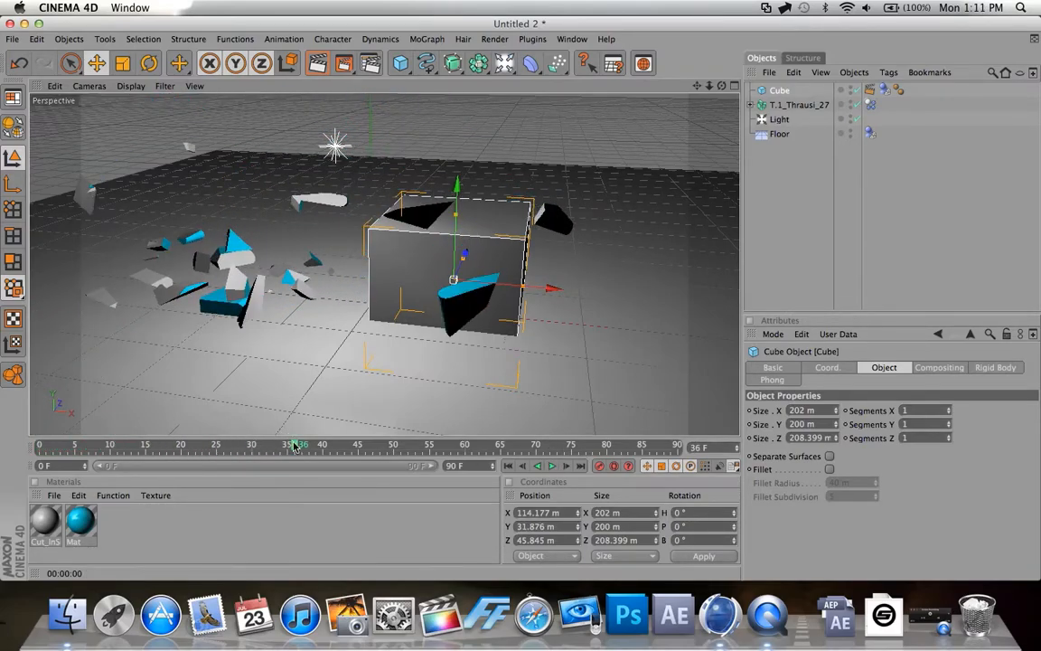
pyautogui.click(80, 444)
pyautogui.moveTo(71, 438); pyautogui.dragTo(38, 441)
# - Try the cube at about −86 m in X by playing the animation, and return to the first frame
pyautogui.moveTo(486, 288); pyautogui.dragTo(390, 275)
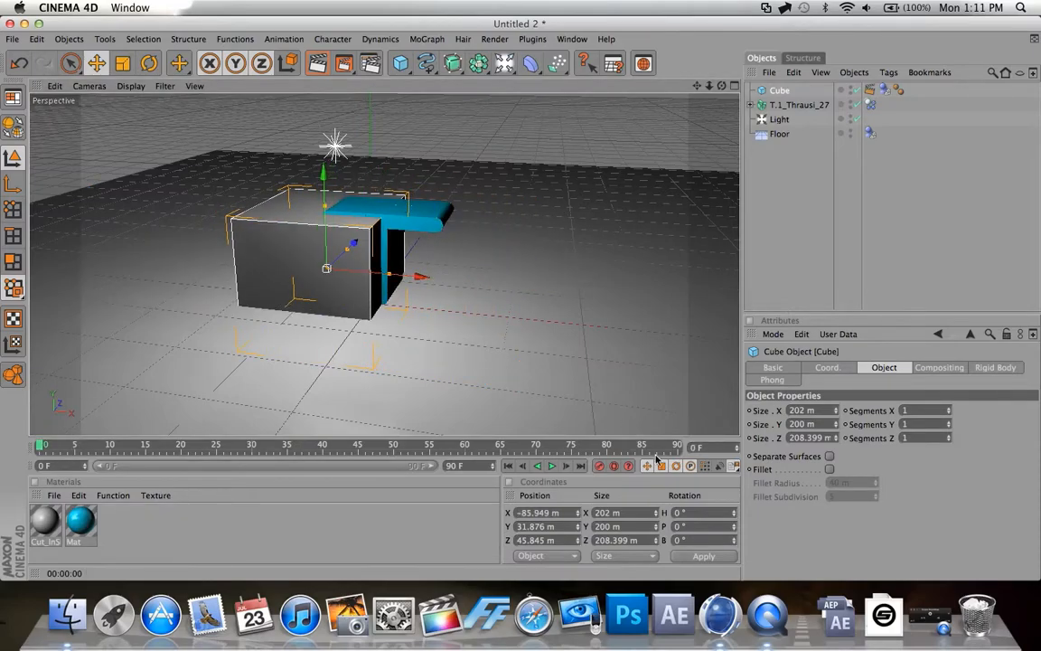
pyautogui.click(552, 466)
pyautogui.click(551, 466)
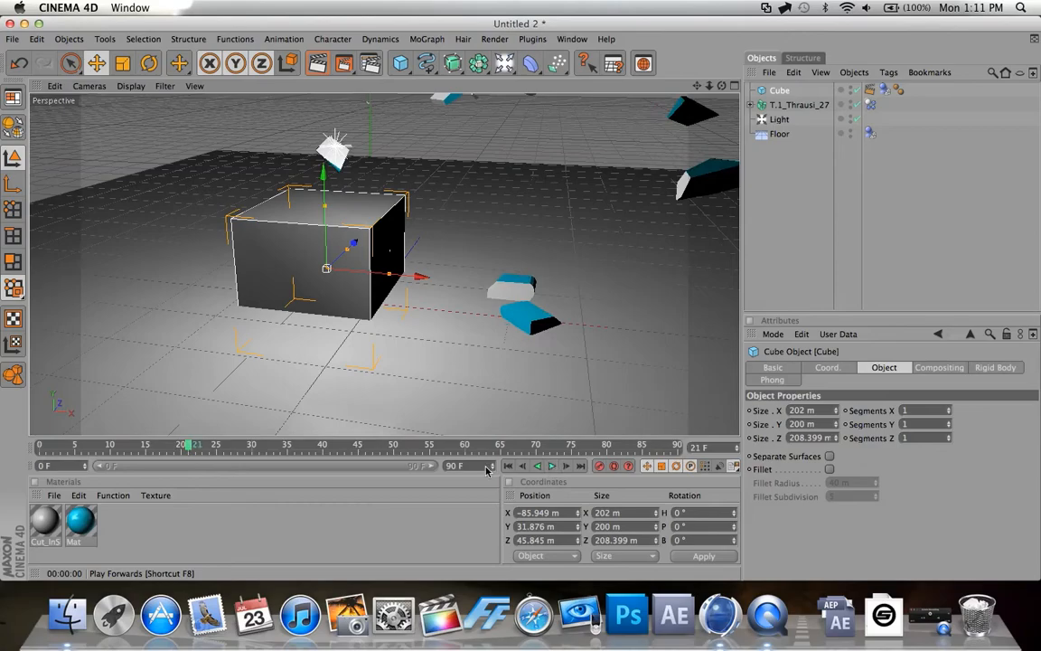
pyautogui.moveTo(188, 444); pyautogui.dragTo(11, 439)
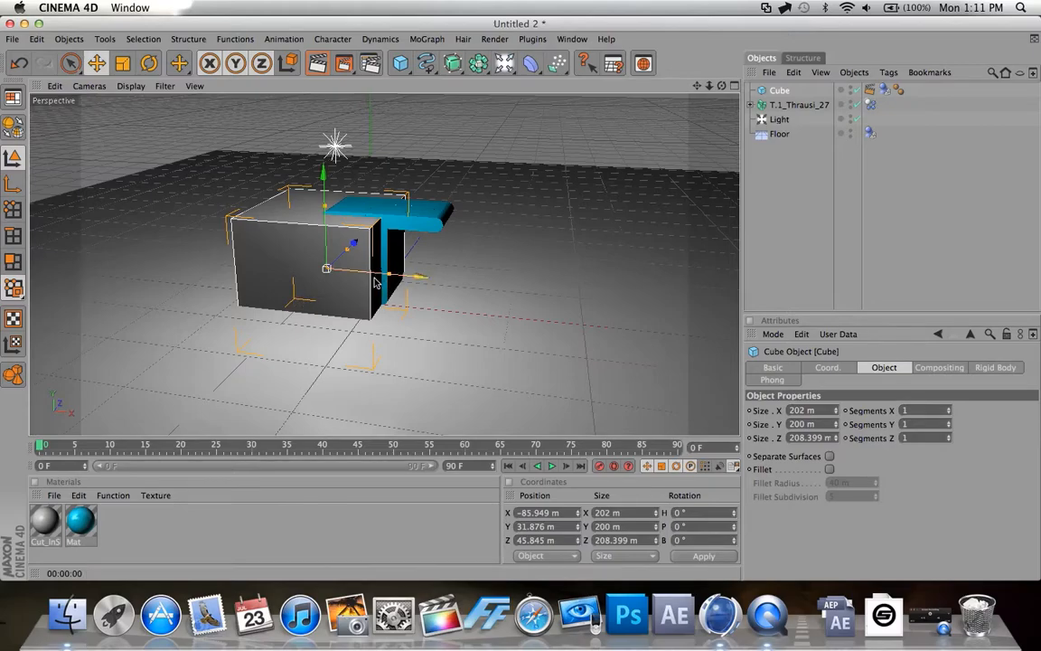
# - Center the cube around the letter at about 12 m in X, play the animation to test it, and return to the first frame
pyautogui.moveTo(366, 278); pyautogui.dragTo(429, 280)
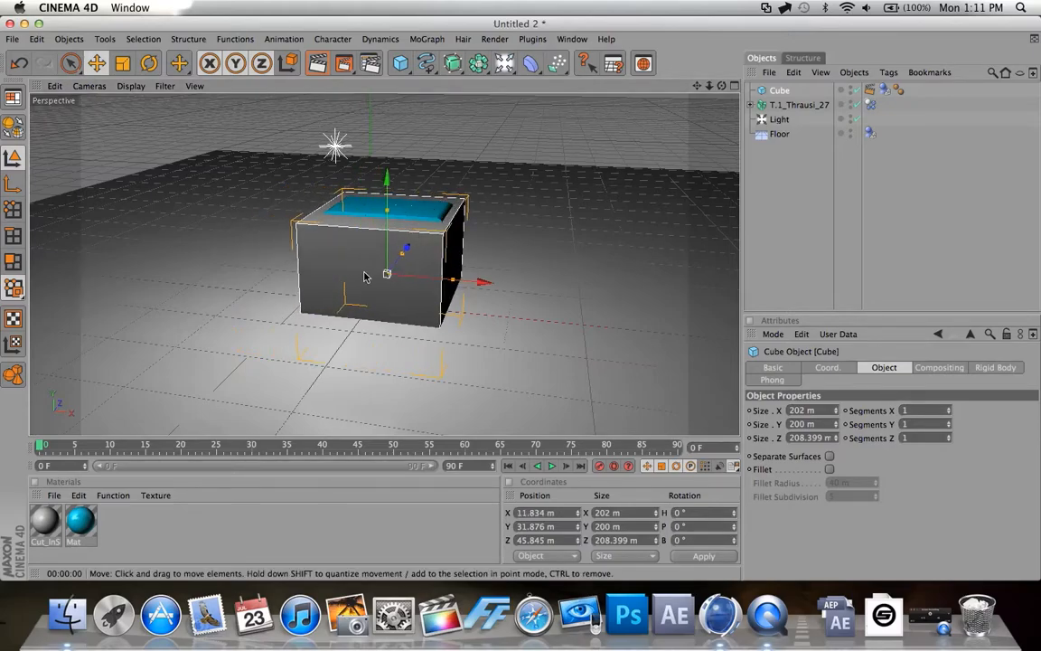
pyautogui.click(551, 466)
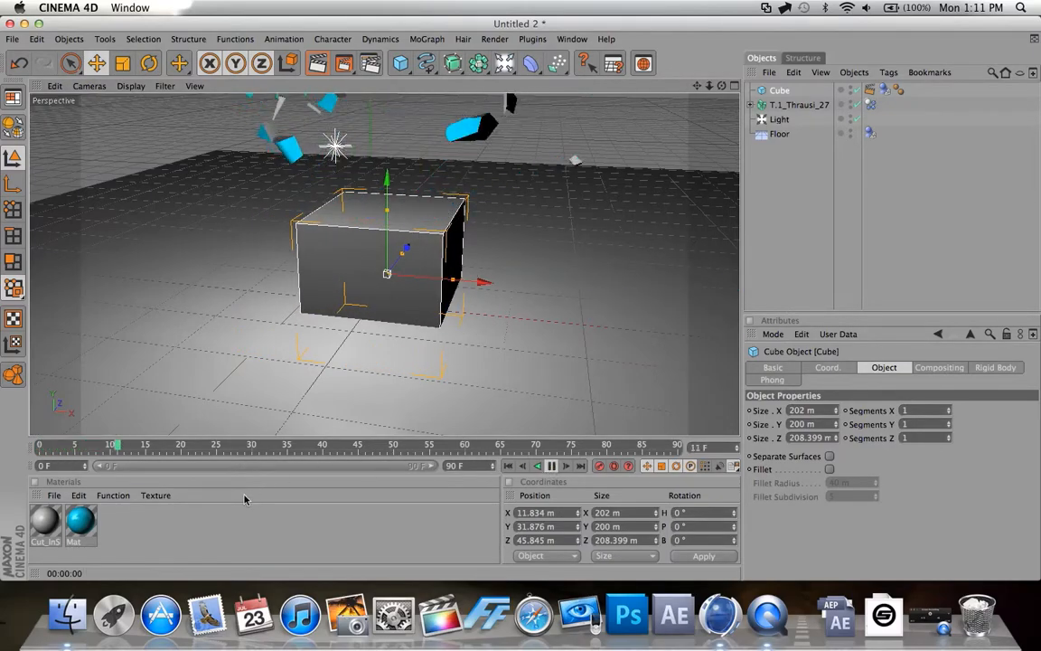
pyautogui.click(43, 447)
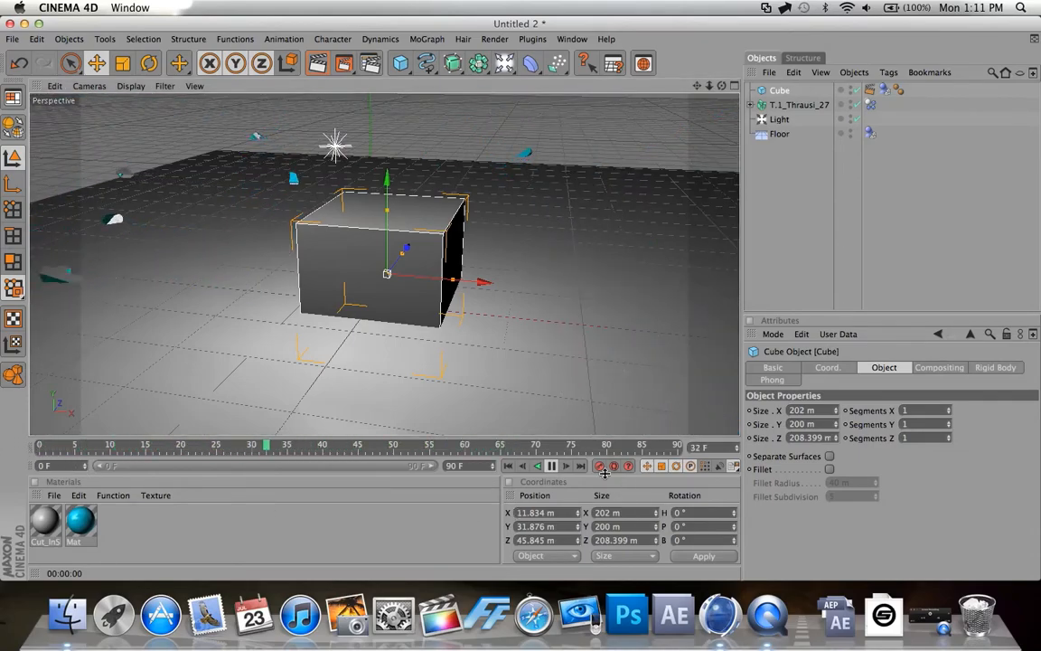
pyautogui.click(551, 465)
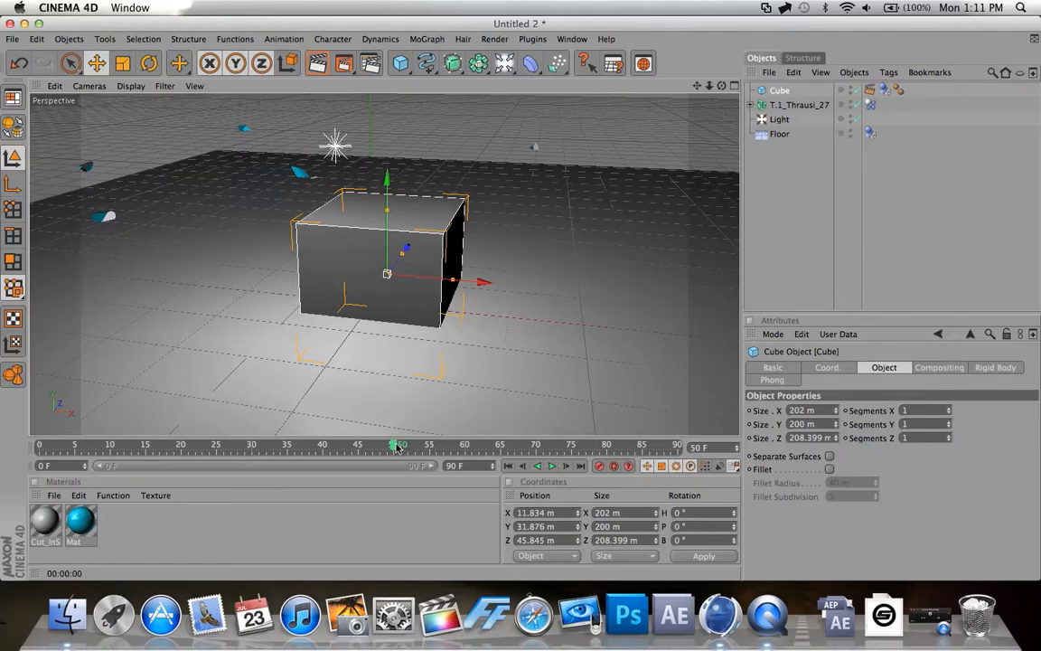
pyautogui.moveTo(396, 448); pyautogui.dragTo(3, 390)
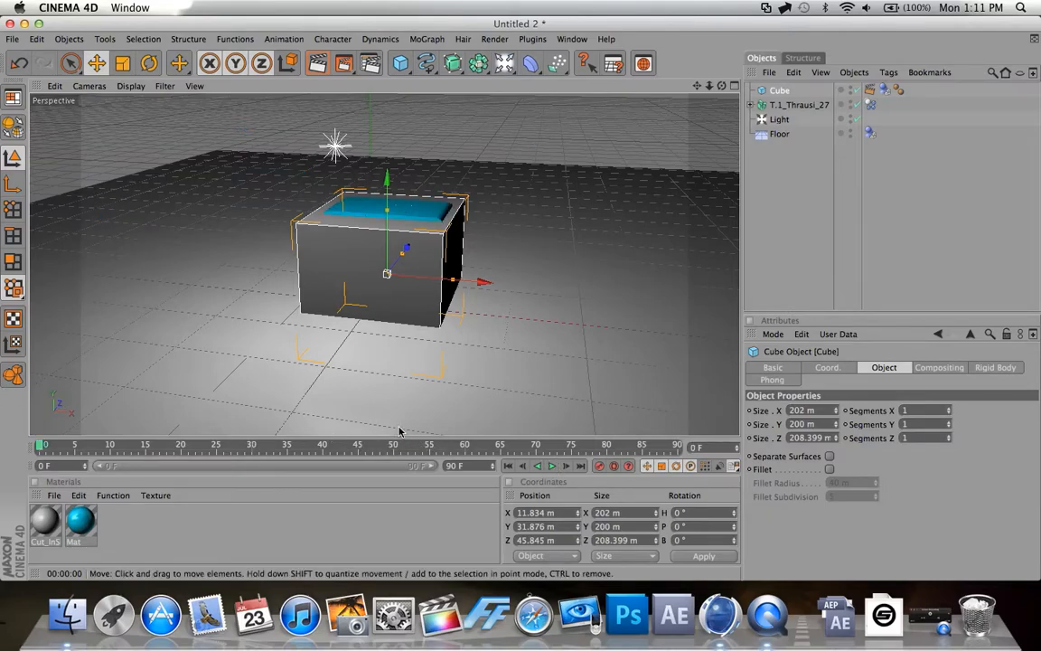